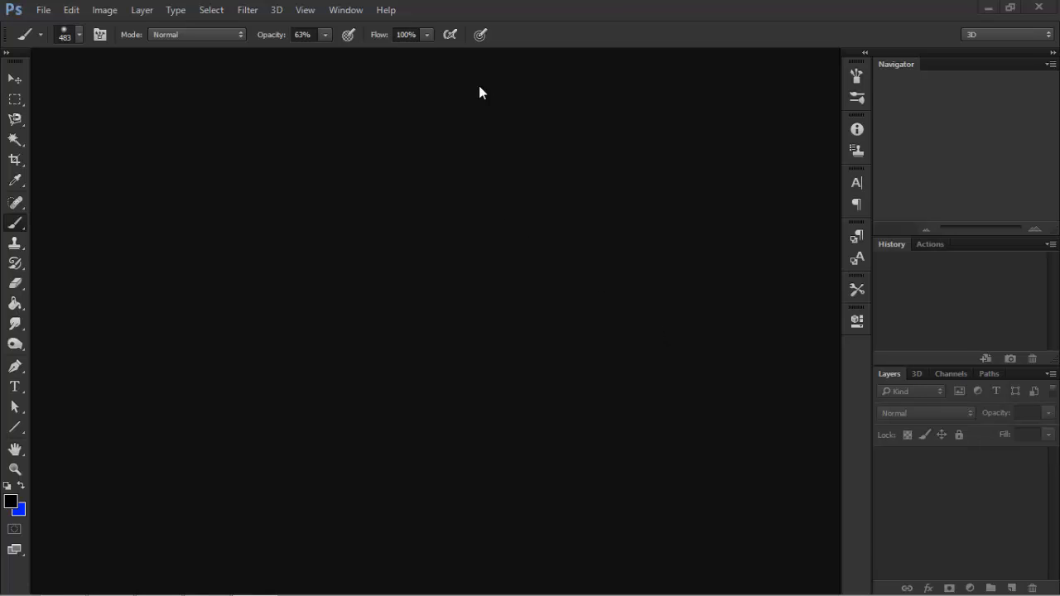
Reset the colors to default black and white and create a new document with the default size.
{"action": "left_click", "coordinate": [466, 19]}
{"action": "key", "text": "d"}
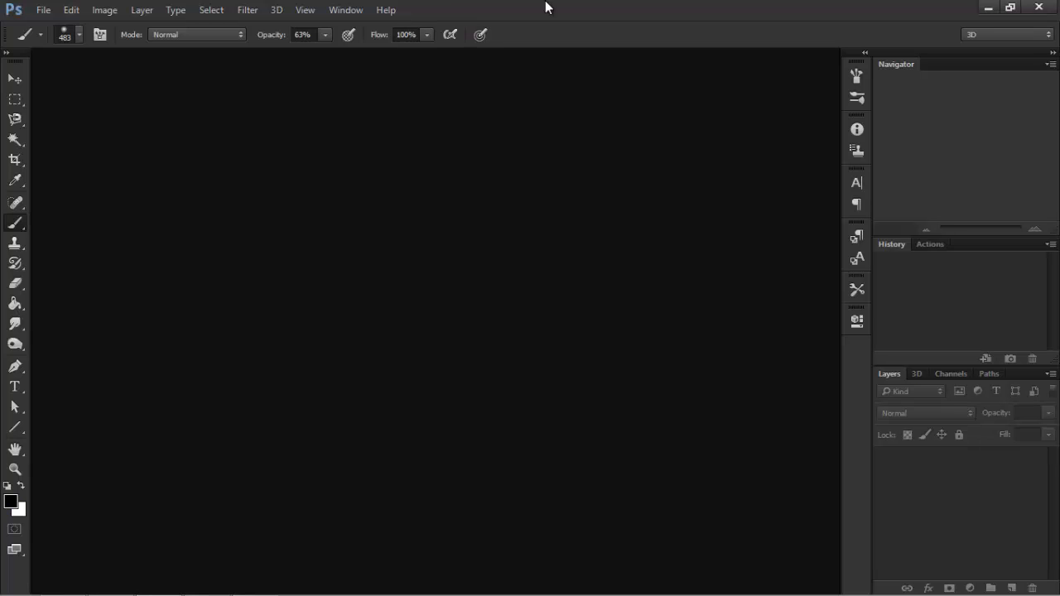
{"action": "left_click", "coordinate": [43, 11]}
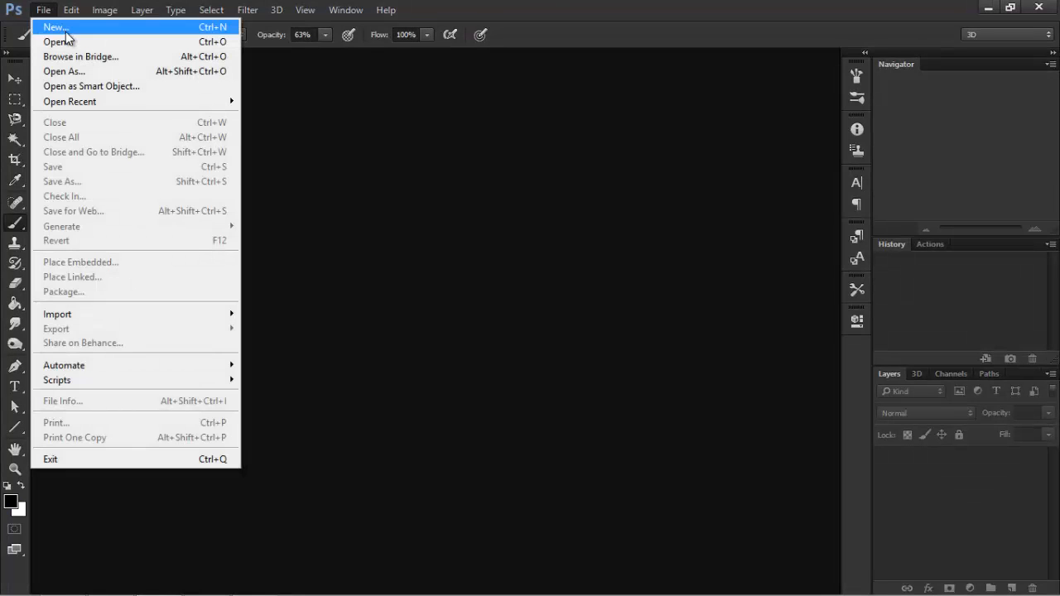
{"action": "left_click", "coordinate": [66, 30]}
{"action": "left_click", "coordinate": [678, 117]}
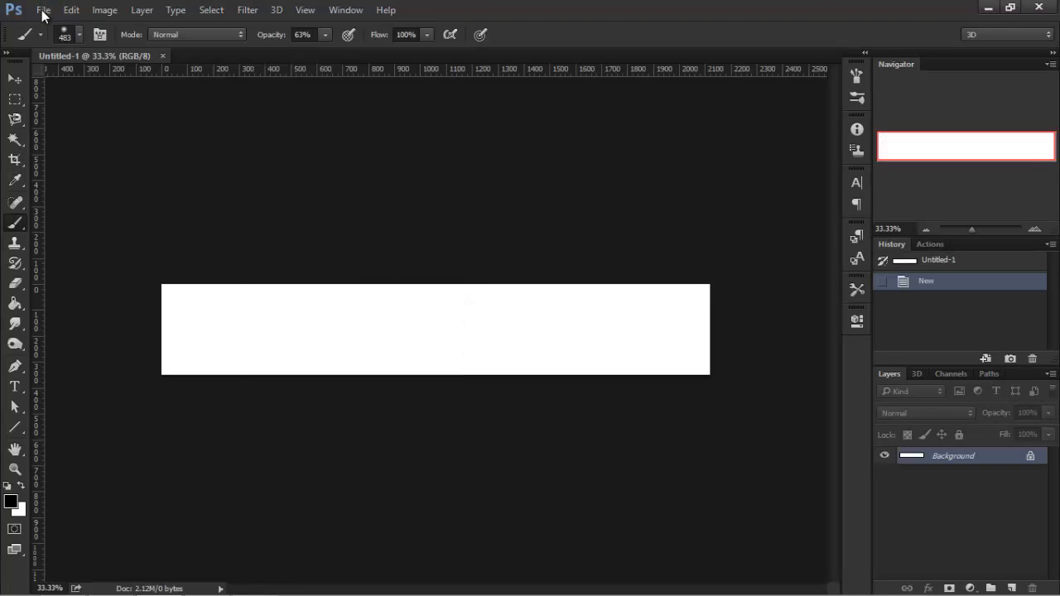
Open the New document dialog and examine its size, unit and background contents options.
{"action": "left_click", "coordinate": [43, 12]}
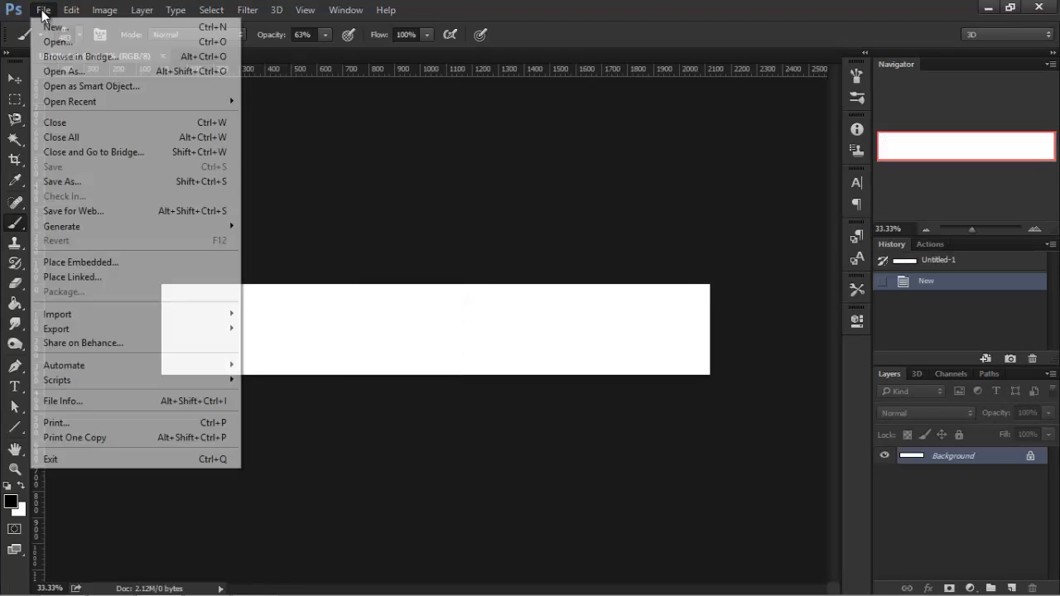
{"action": "left_click", "coordinate": [51, 26]}
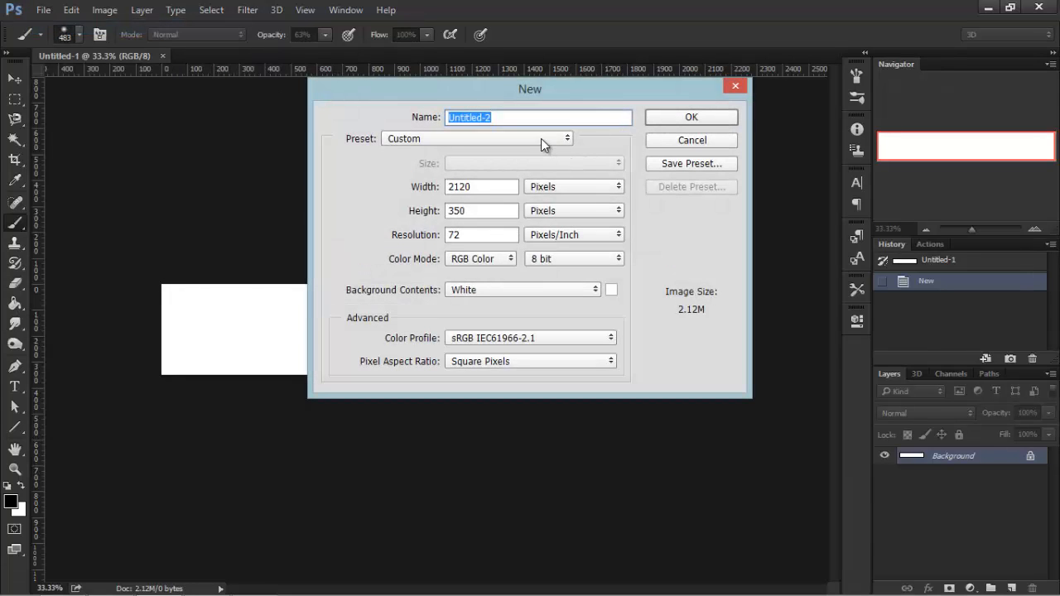
{"action": "double_click", "coordinate": [498, 187]}
{"action": "left_click", "coordinate": [500, 186]}
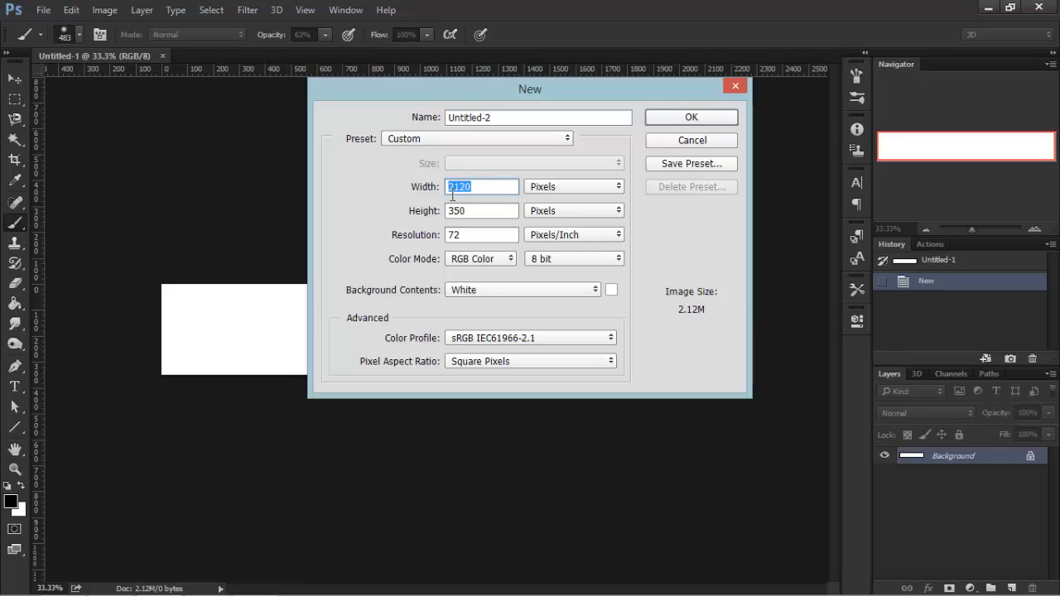
{"action": "double_click", "coordinate": [483, 192]}
{"action": "left_click", "coordinate": [474, 211]}
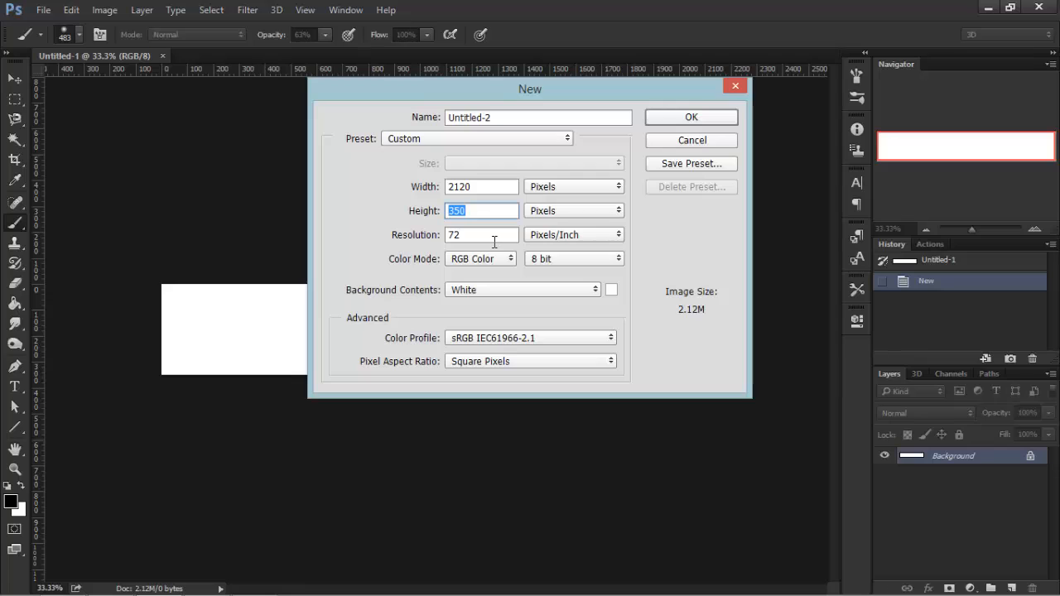
{"action": "left_click", "coordinate": [494, 242]}
{"action": "double_click", "coordinate": [489, 236]}
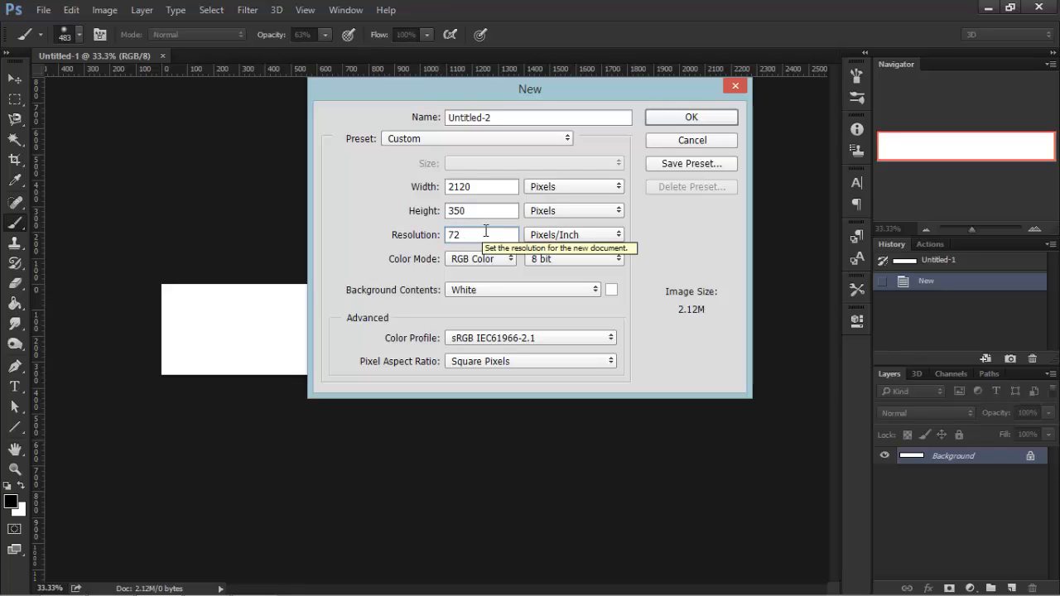
{"action": "left_click_drag", "start_coordinate": [485, 230], "coordinate": [420, 237]}
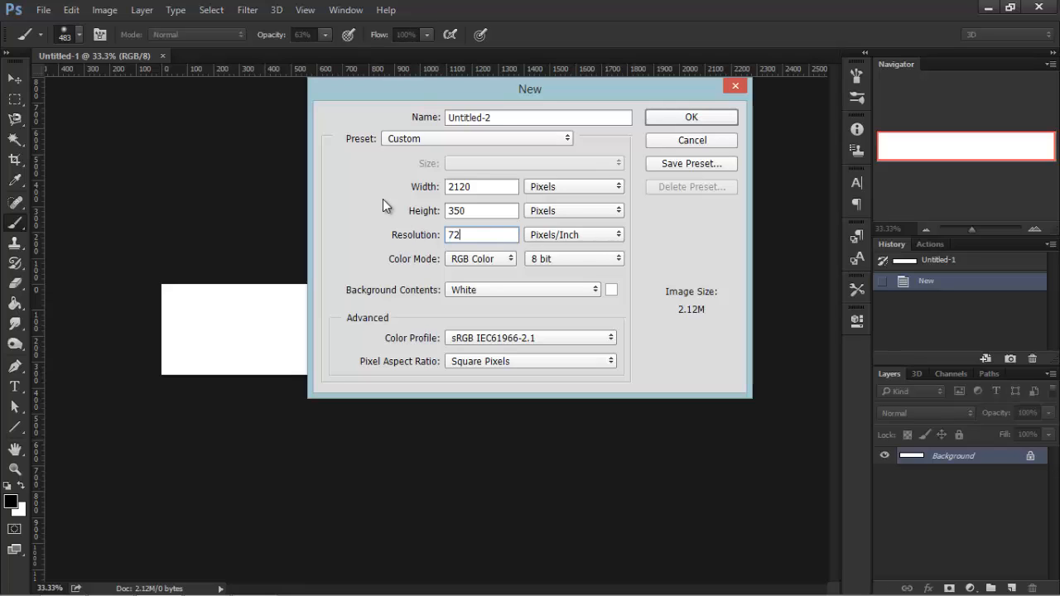
{"action": "double_click", "coordinate": [470, 234]}
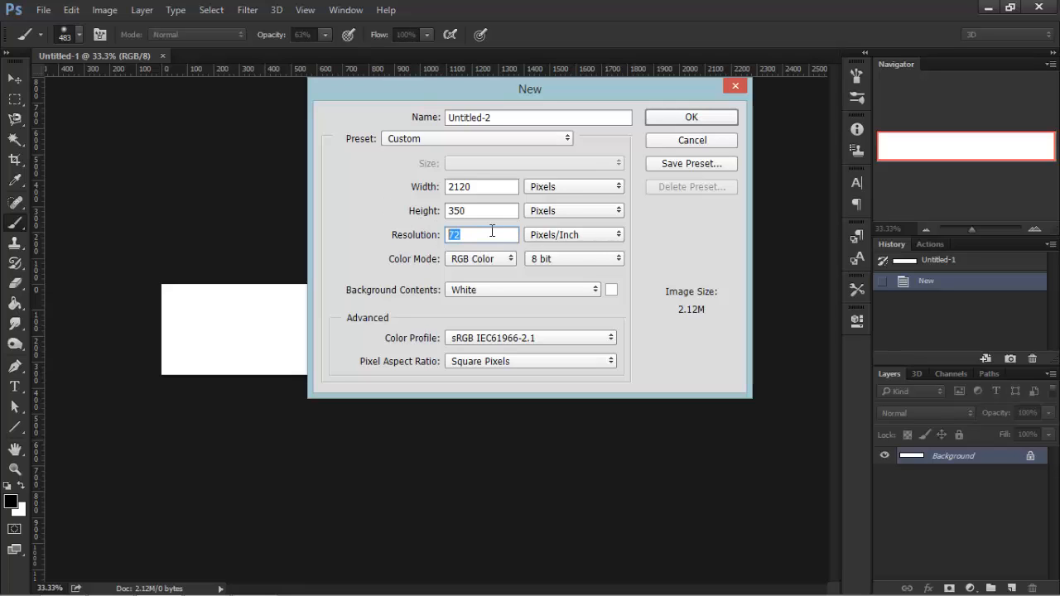
{"action": "left_click", "coordinate": [571, 189]}
{"action": "left_click", "coordinate": [570, 192]}
{"action": "left_click", "coordinate": [558, 191]}
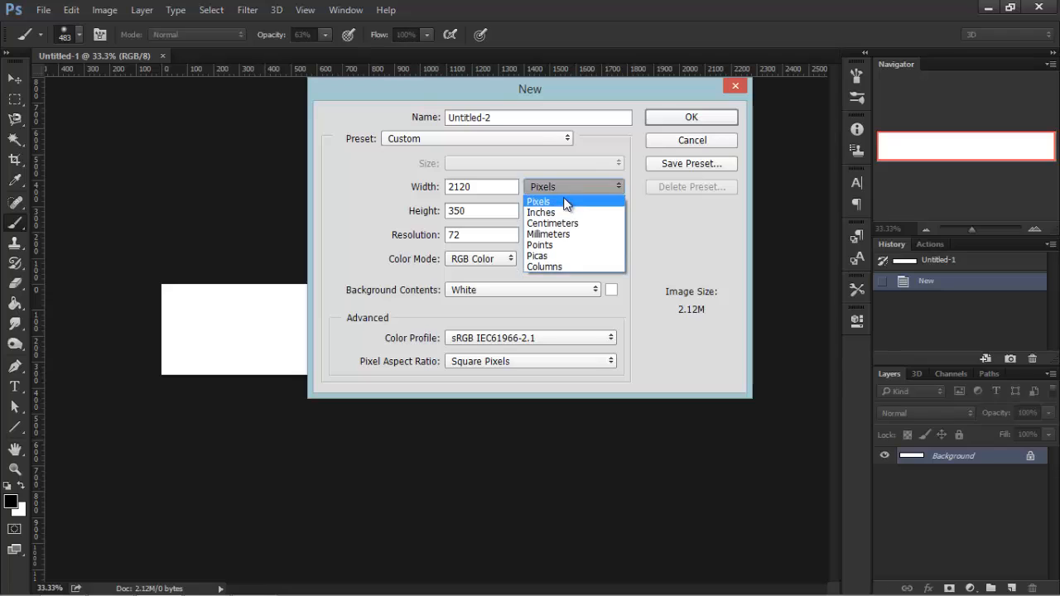
{"action": "left_click", "coordinate": [486, 186]}
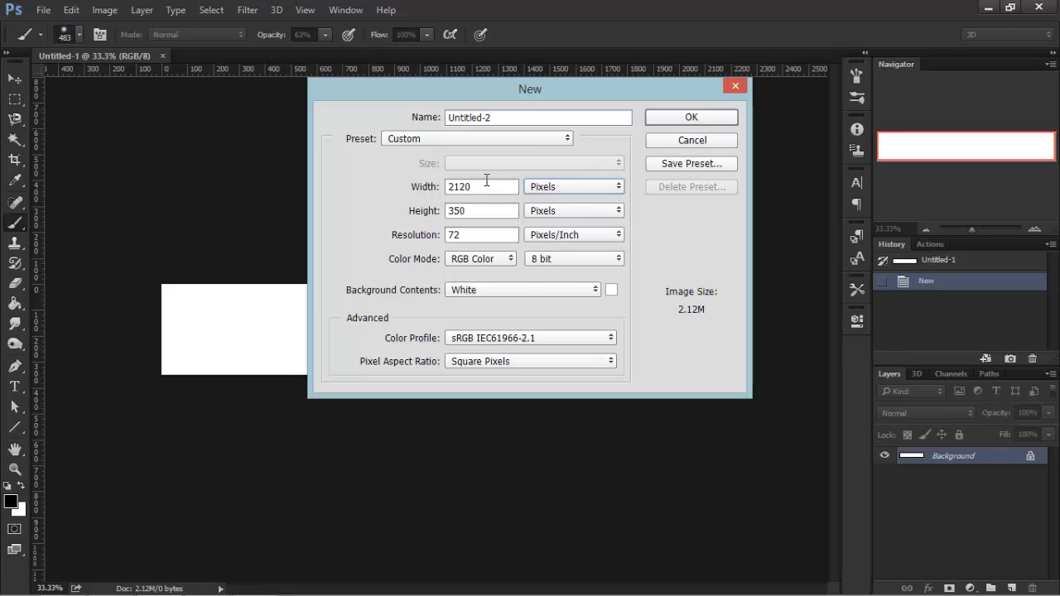
{"action": "left_click", "coordinate": [564, 184]}
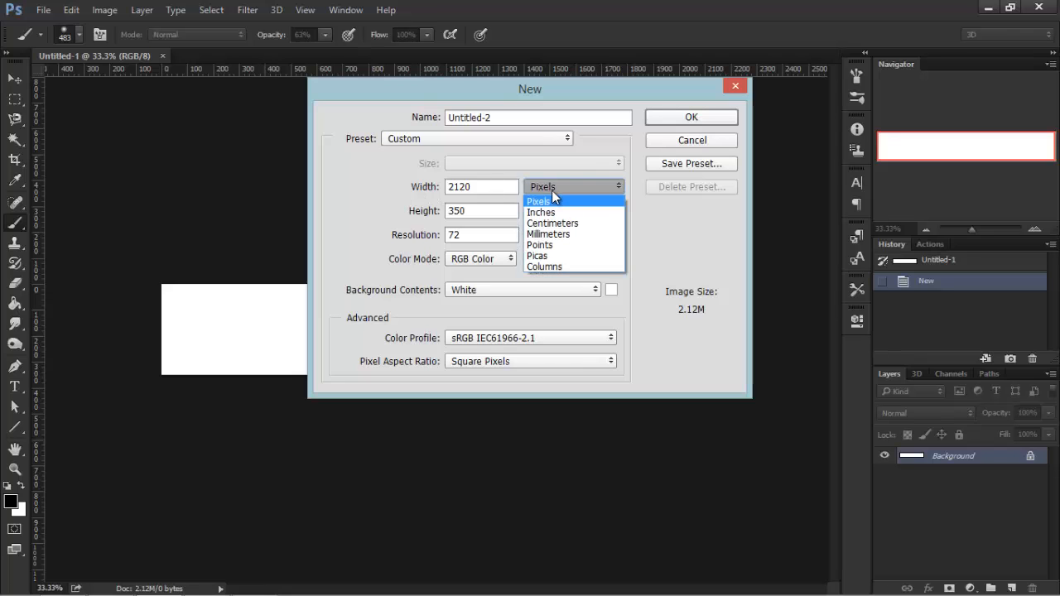
{"action": "left_click", "coordinate": [397, 197]}
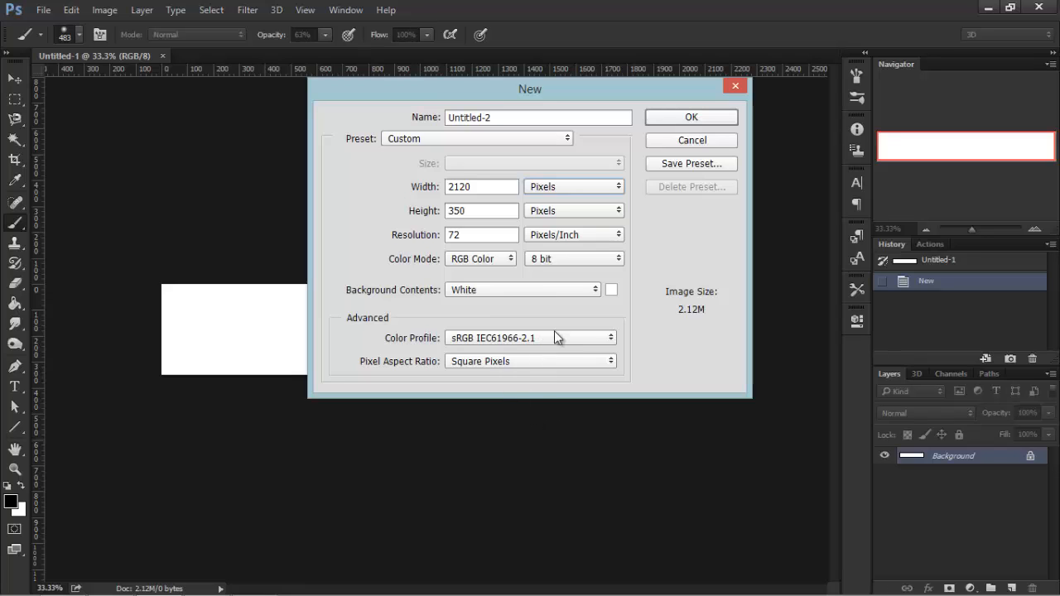
{"action": "left_click", "coordinate": [512, 290]}
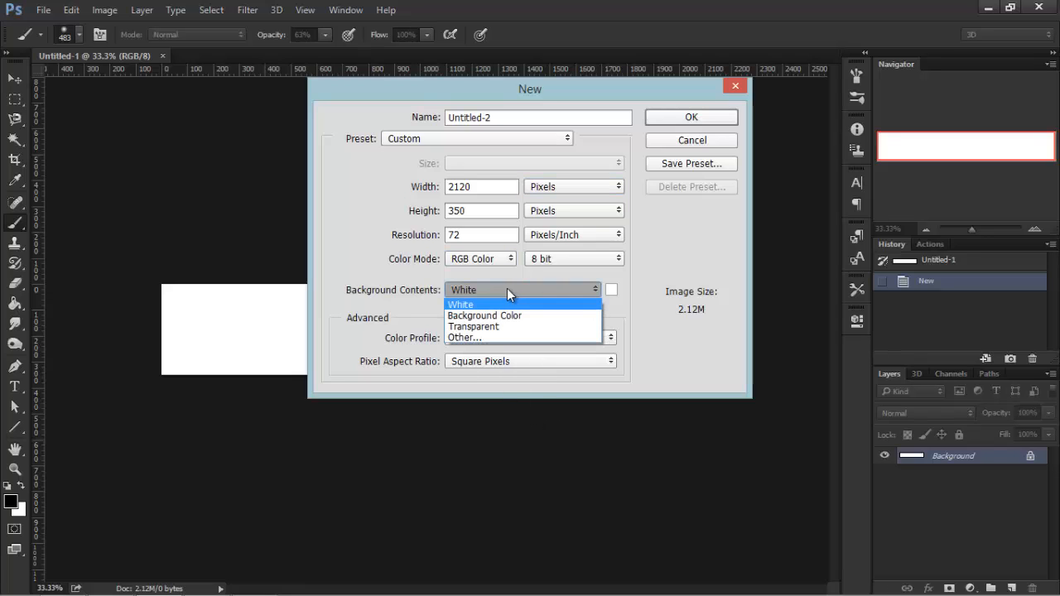
{"action": "left_click", "coordinate": [392, 276]}
{"action": "left_click", "coordinate": [508, 290]}
{"action": "left_click", "coordinate": [507, 291]}
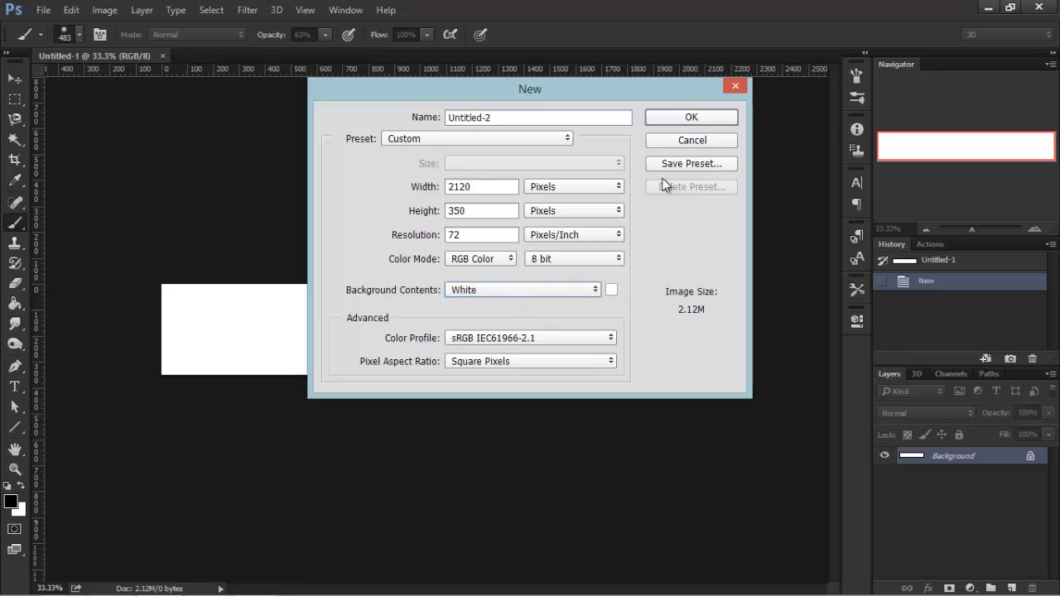
Create a new document 1000 × 1000 pixels in size.
{"action": "left_click_drag", "start_coordinate": [509, 188], "coordinate": [334, 201]}
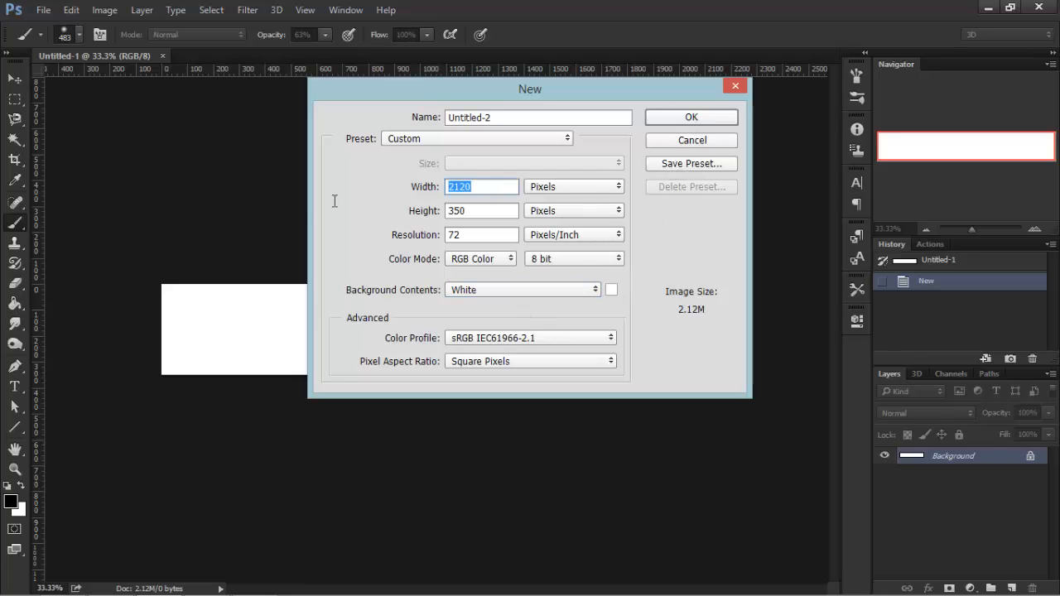
{"action": "type", "text": "1000"}
{"action": "key", "text": "Tab"}
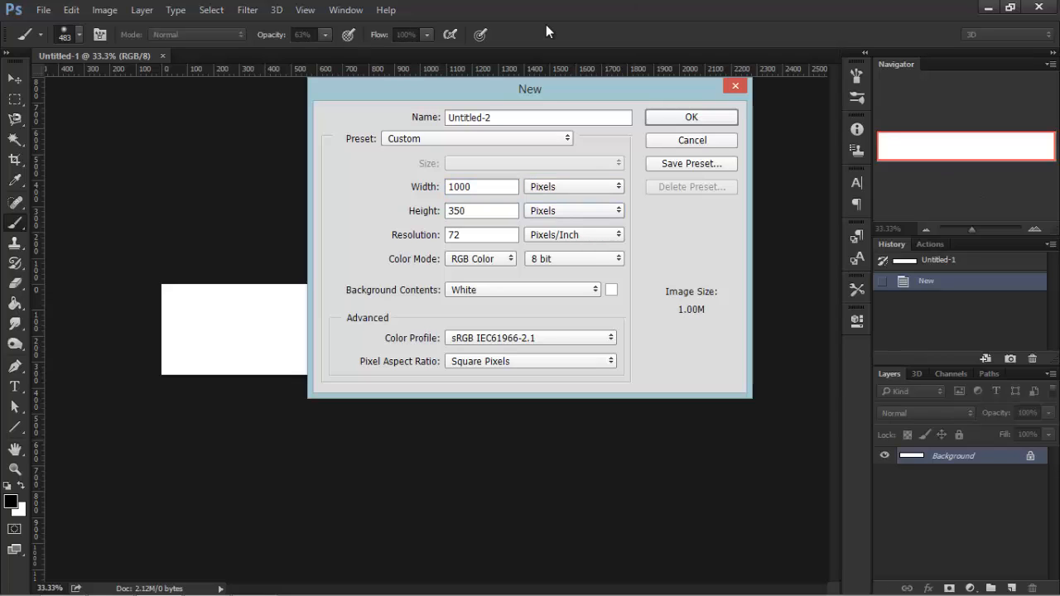
{"action": "left_click_drag", "start_coordinate": [485, 203], "coordinate": [367, 216]}
{"action": "type", "text": "1900"}
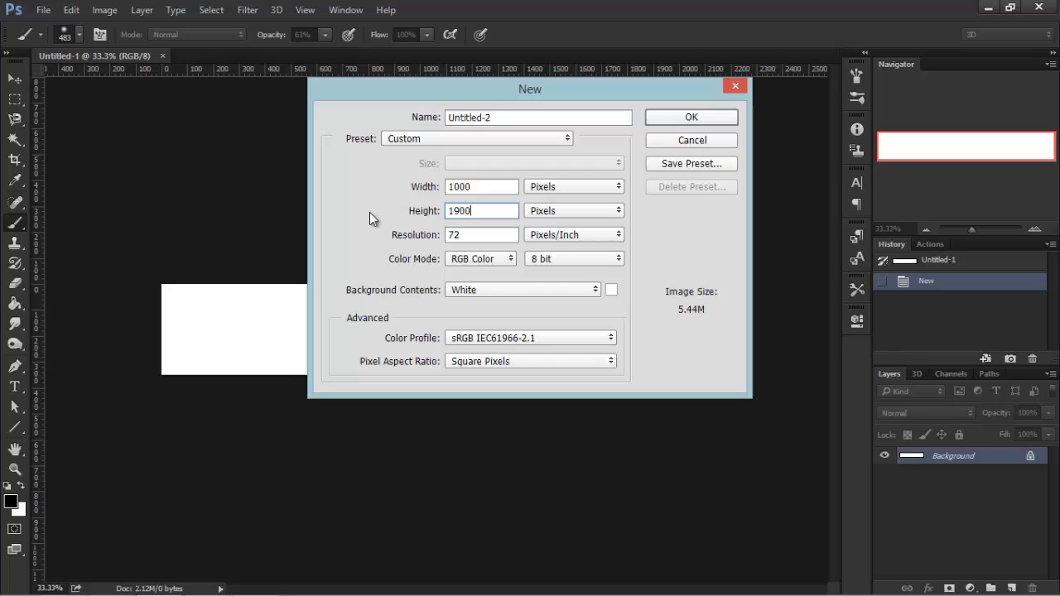
{"action": "key", "text": "BackSpace"}
{"action": "key", "text": "BackSpace"}
{"action": "key", "text": "BackSpace"}
{"action": "type", "text": "000"}
{"action": "key", "text": "Return"}
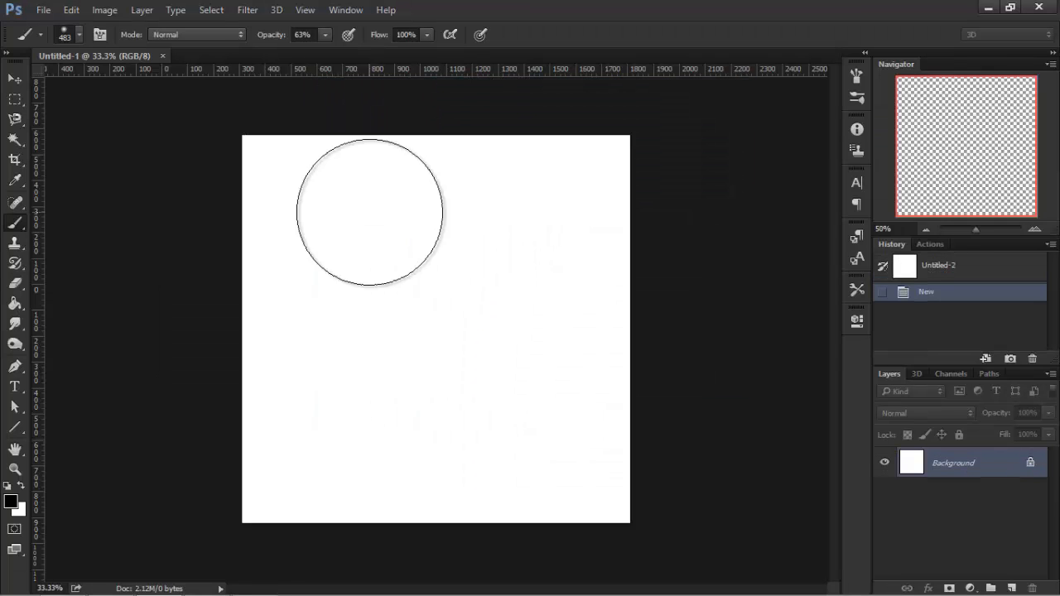
{"action": "left_click", "coordinate": [40, 13]}
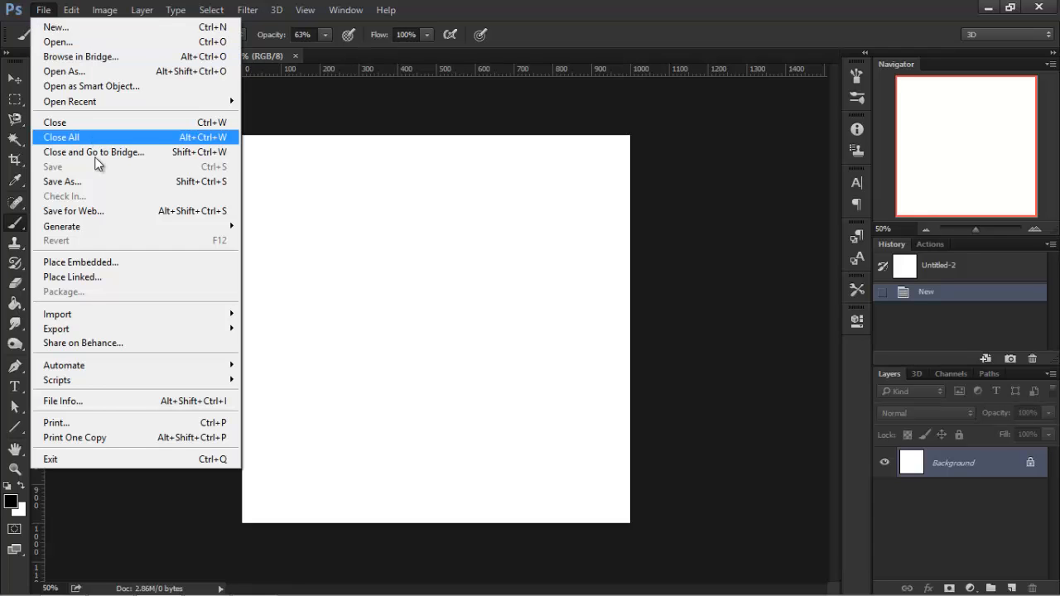
{"action": "mouse_move", "coordinate": [77, 14]}
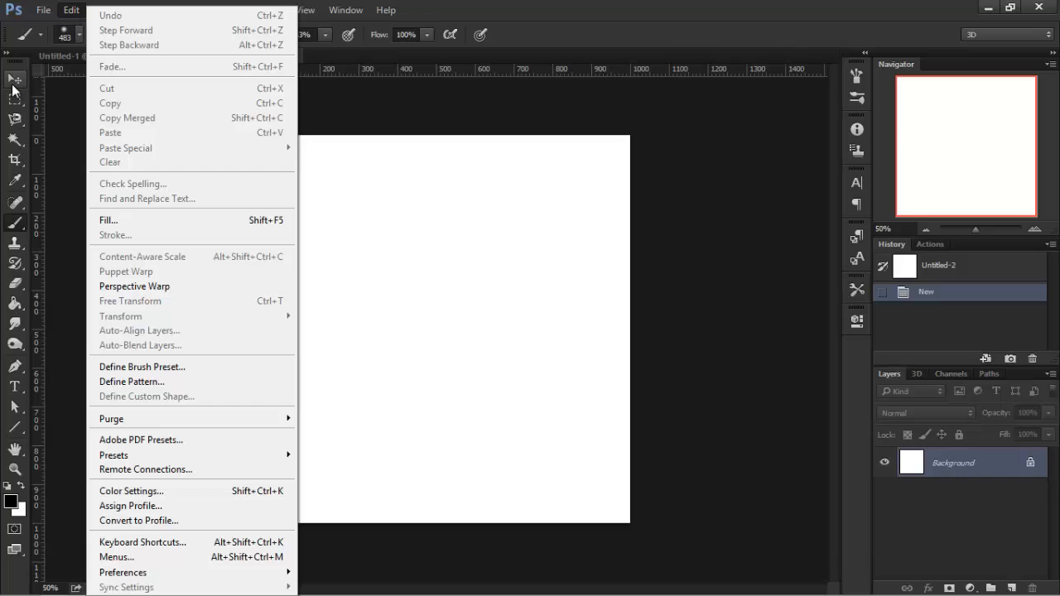
{"action": "left_click", "coordinate": [3, 65]}
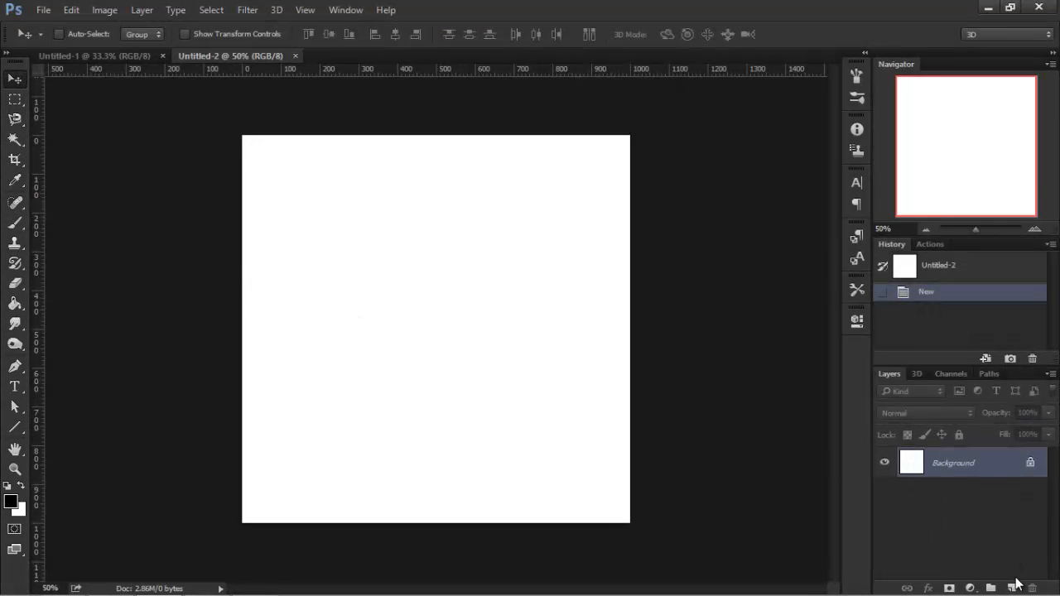
Add a new empty layer above the background.
{"action": "left_click", "coordinate": [1013, 587]}
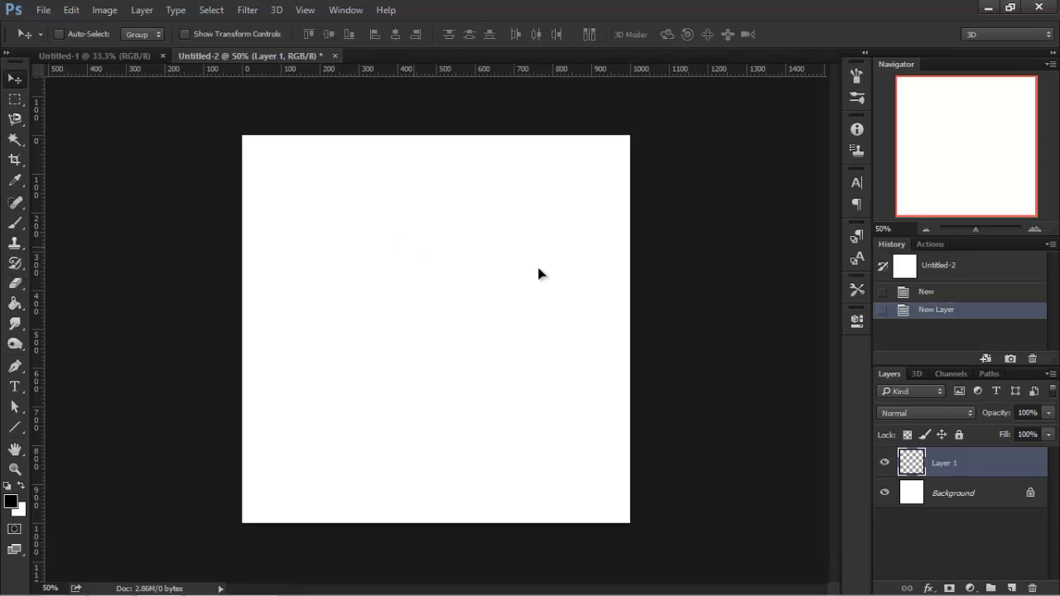
{"action": "left_click_drag", "start_coordinate": [537, 266], "coordinate": [295, 240]}
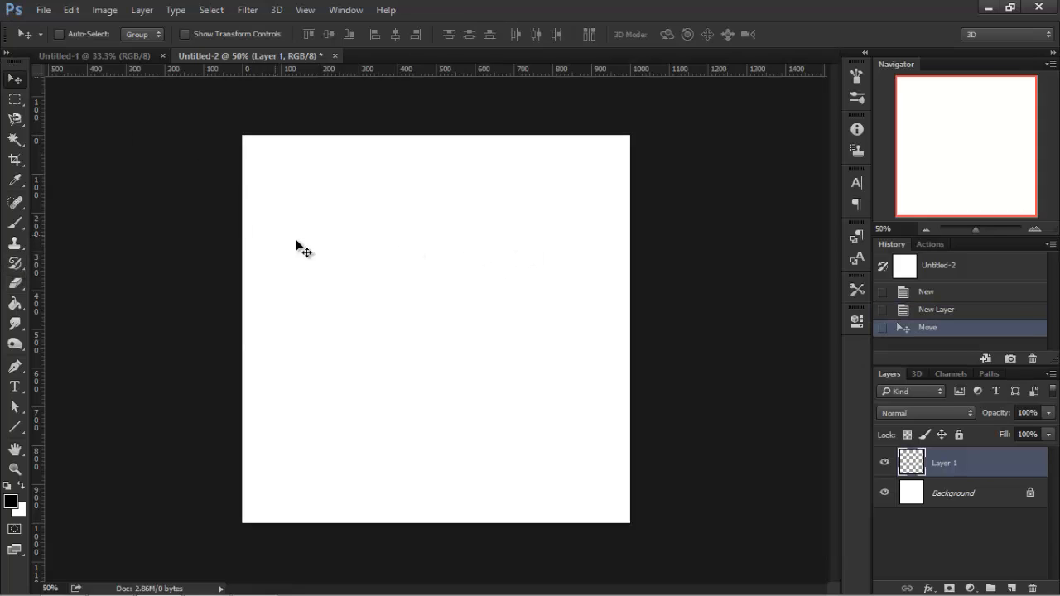
{"action": "left_click", "coordinate": [15, 96]}
{"action": "left_click", "coordinate": [15, 78]}
{"action": "left_click", "coordinate": [15, 140]}
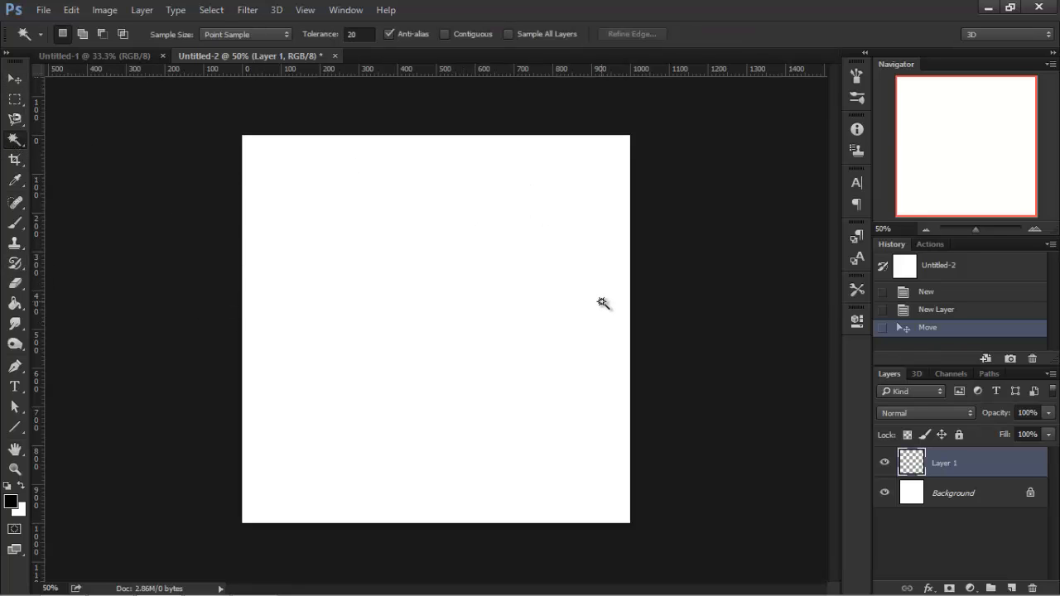
{"action": "key", "text": "v"}
{"action": "left_click", "coordinate": [15, 140]}
{"action": "key", "text": "v"}
{"action": "left_click", "coordinate": [15, 140]}
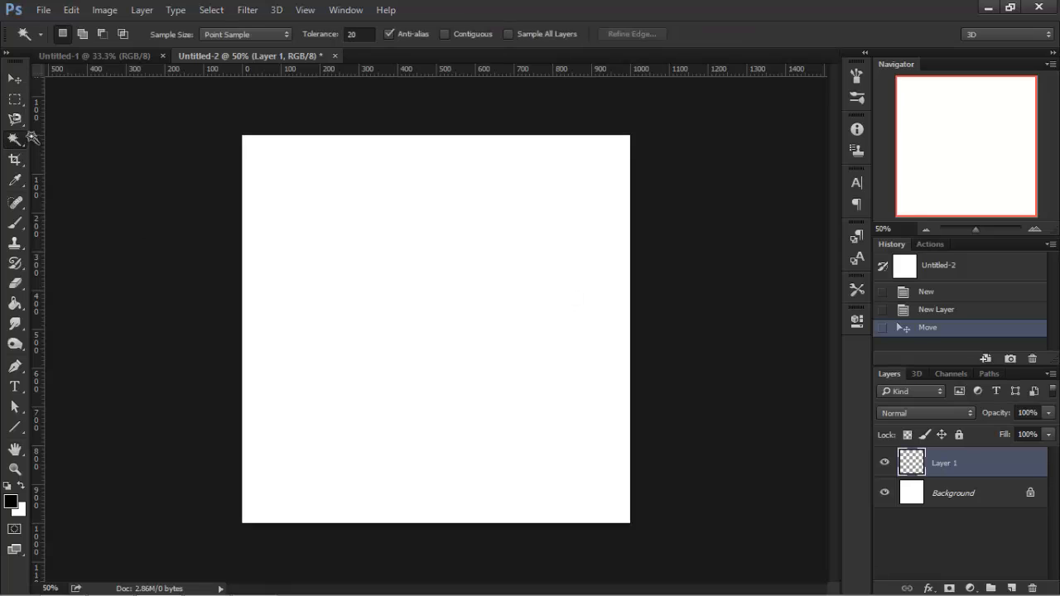
{"action": "left_click", "coordinate": [10, 263]}
{"action": "key", "text": "v"}
{"action": "left_click", "coordinate": [15, 222]}
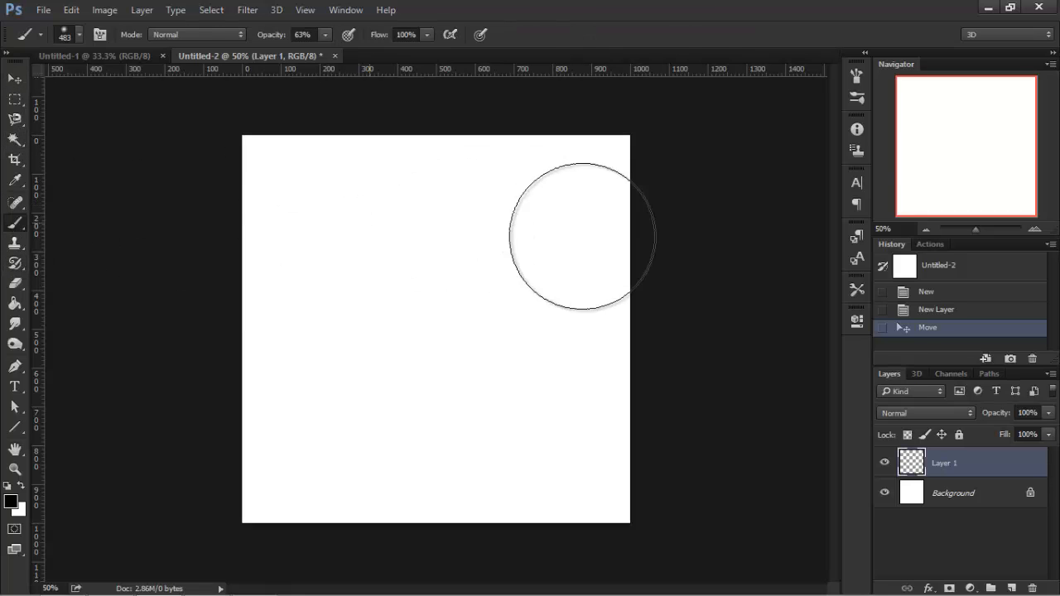
{"action": "key", "text": "v"}
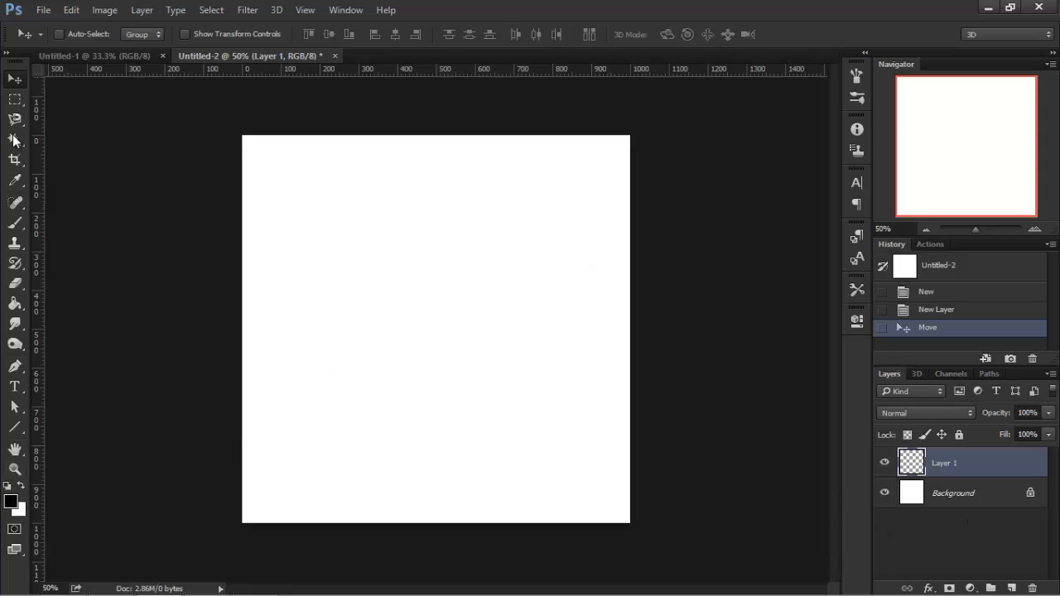
Paint a large soft black blob across the new layer with the Brush at 100% opacity.
{"action": "left_click", "coordinate": [15, 222]}
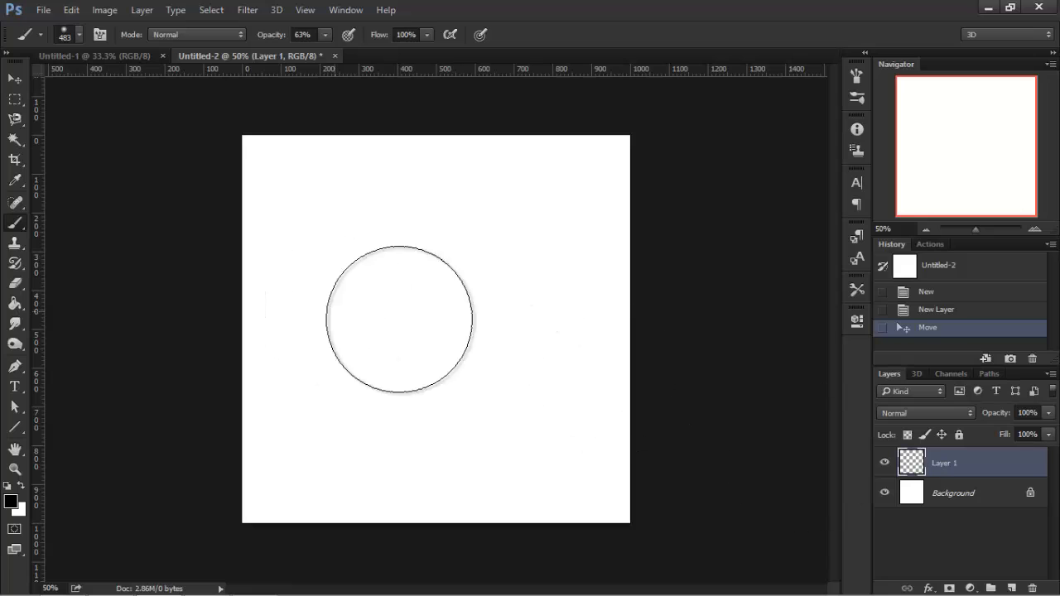
{"action": "mouse_move", "coordinate": [397, 326]}
{"action": "left_mouse_down"}
{"action": "mouse_move", "coordinate": [608, 297]}
{"action": "mouse_move", "coordinate": [510, 390]}
{"action": "mouse_move", "coordinate": [556, 374]}
{"action": "left_mouse_up"}
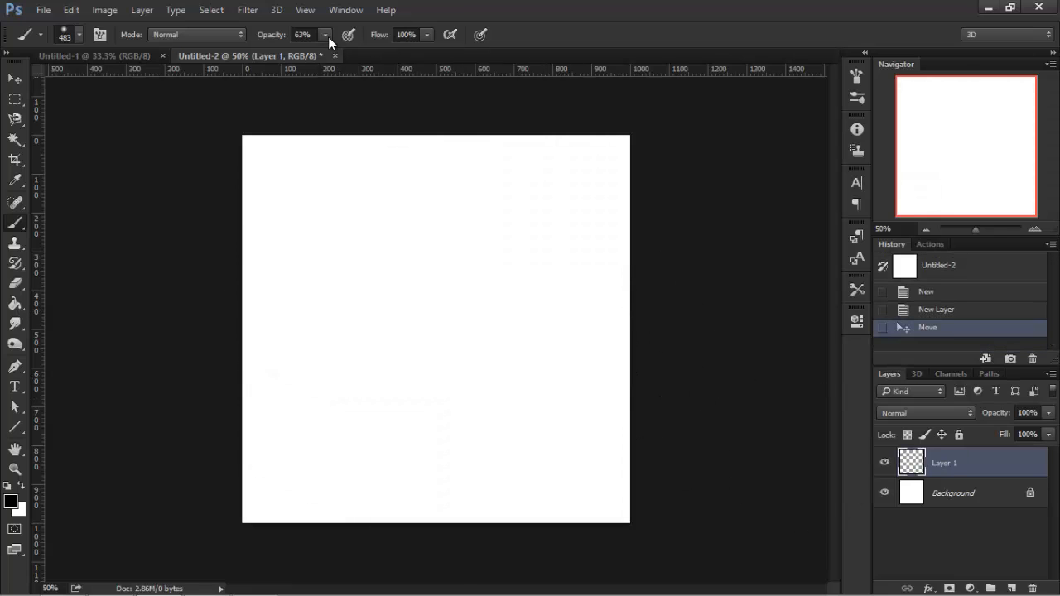
{"action": "left_click", "coordinate": [328, 37]}
{"action": "left_click_drag", "start_coordinate": [336, 52], "coordinate": [356, 52]}
{"action": "mouse_move", "coordinate": [372, 345]}
{"action": "left_mouse_down"}
{"action": "mouse_move", "coordinate": [473, 433]}
{"action": "mouse_move", "coordinate": [624, 490]}
{"action": "left_mouse_up"}
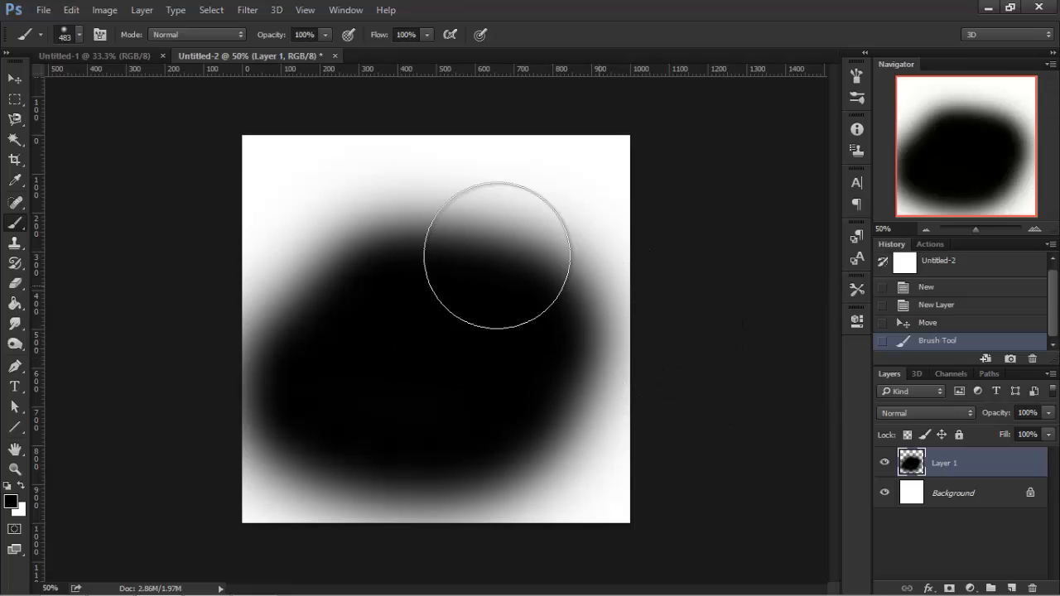
Move the painted layer to the right with the Move tool.
{"action": "key", "text": "v"}
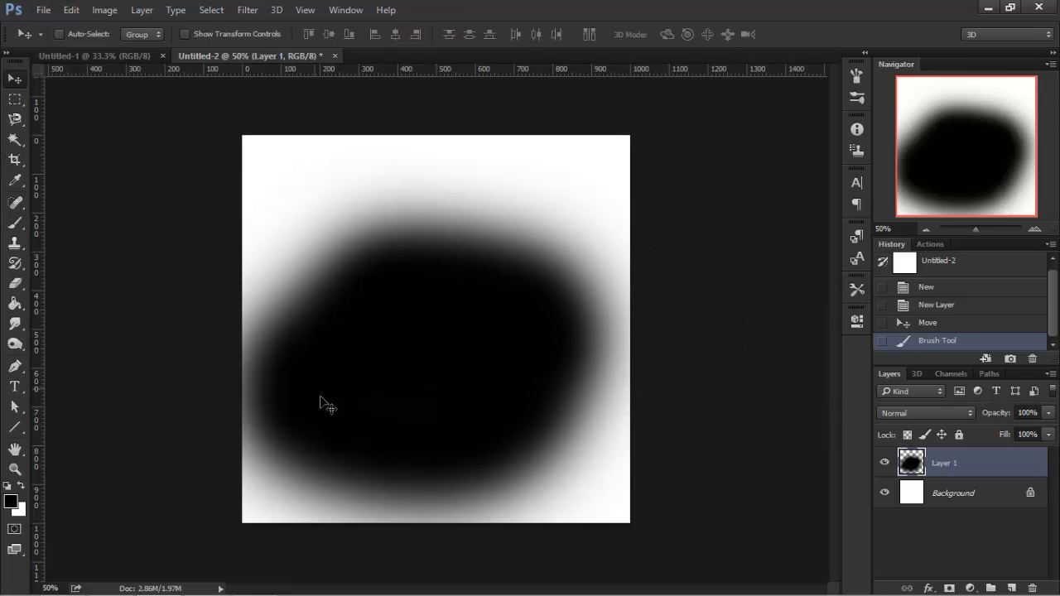
{"action": "left_click_drag", "start_coordinate": [425, 460], "coordinate": [603, 411]}
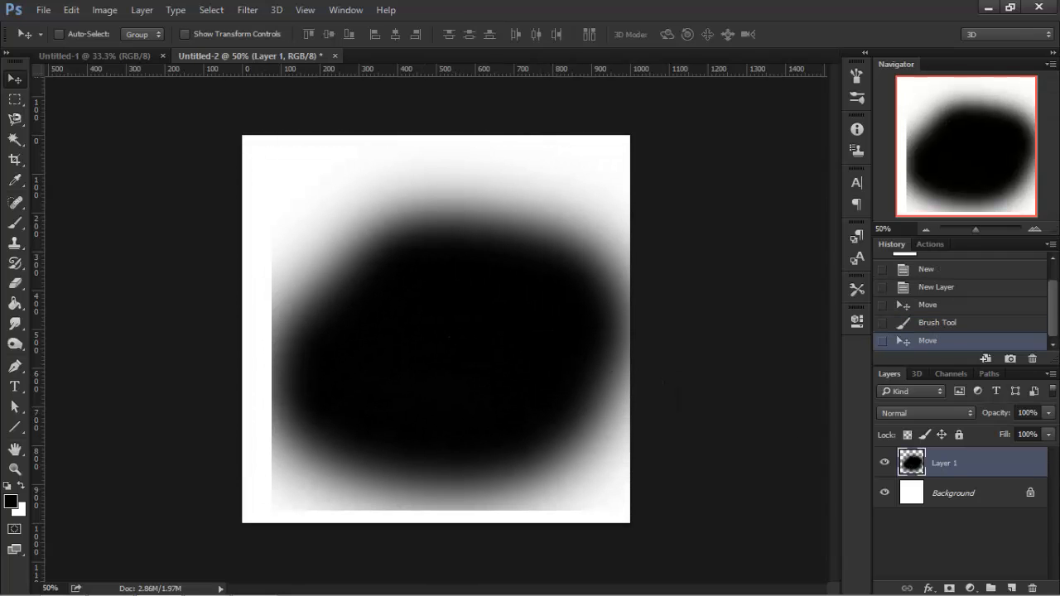
Delete the painted layer and switch to the Rectangular Marquee tool.
{"action": "left_click", "coordinate": [1032, 588]}
{"action": "left_click", "coordinate": [504, 238]}
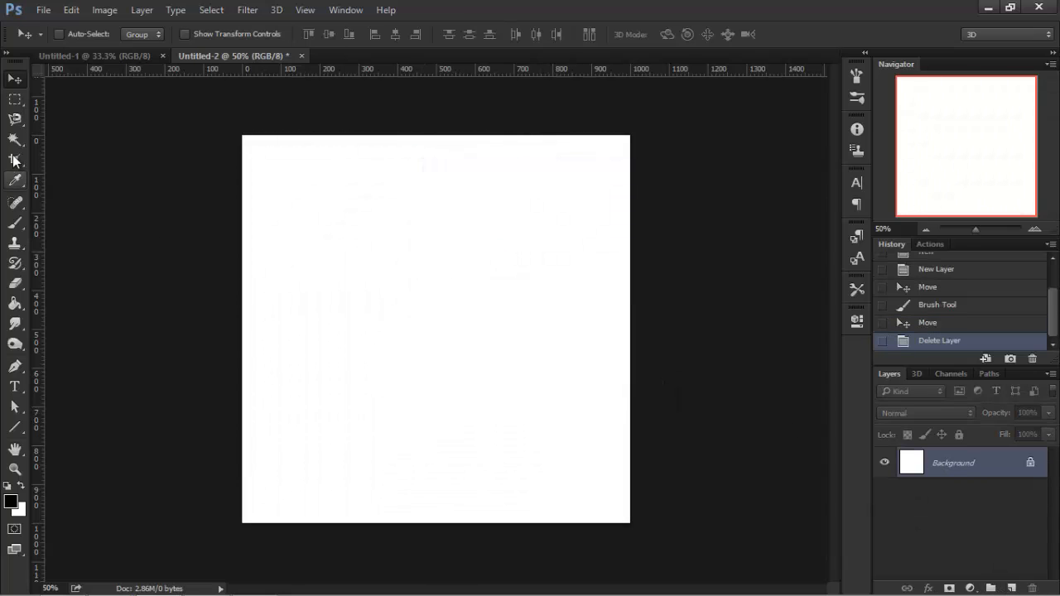
{"action": "left_click", "coordinate": [15, 99]}
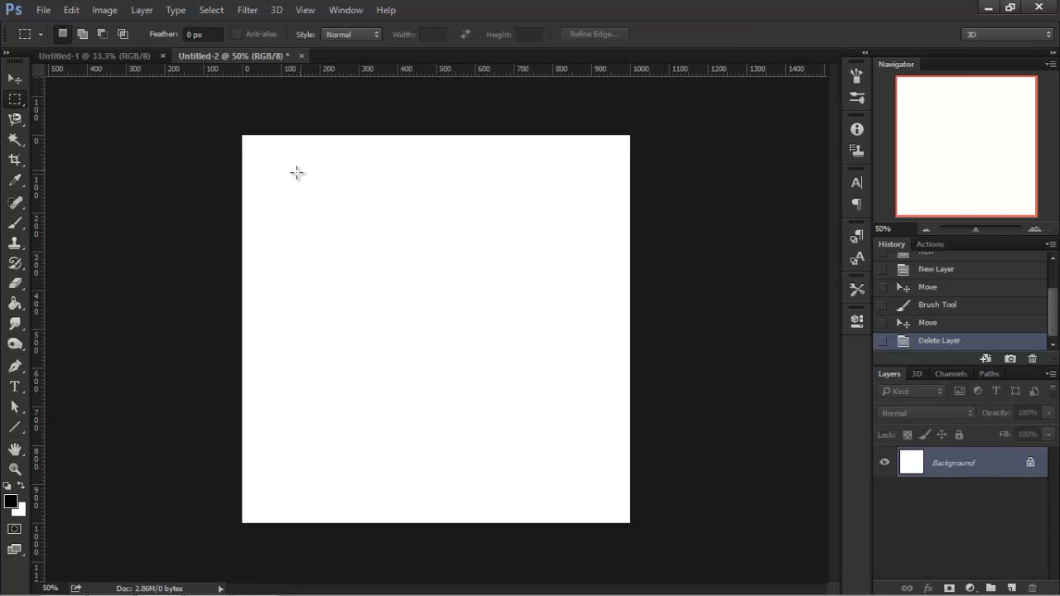
Add a new layer and paint a broad soft black horizontal band across it with the Brush.
{"action": "left_click", "coordinate": [1011, 587]}
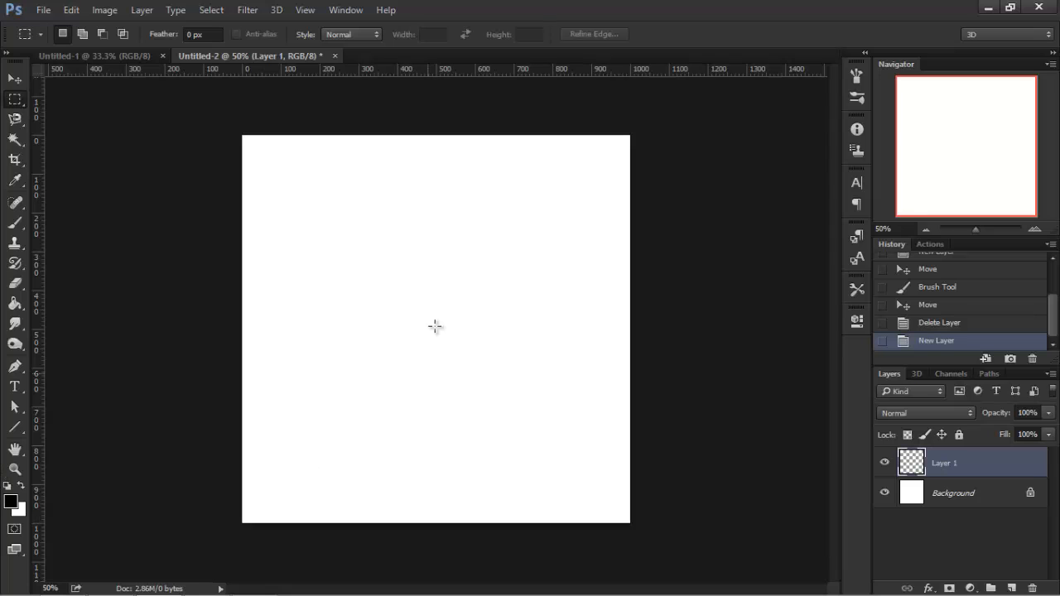
{"action": "left_click", "coordinate": [16, 223]}
{"action": "mouse_move", "coordinate": [434, 244]}
{"action": "left_mouse_down"}
{"action": "mouse_move", "coordinate": [433, 331]}
{"action": "mouse_move", "coordinate": [754, 434]}
{"action": "left_mouse_up"}
{"action": "key", "text": "ctrl+z"}
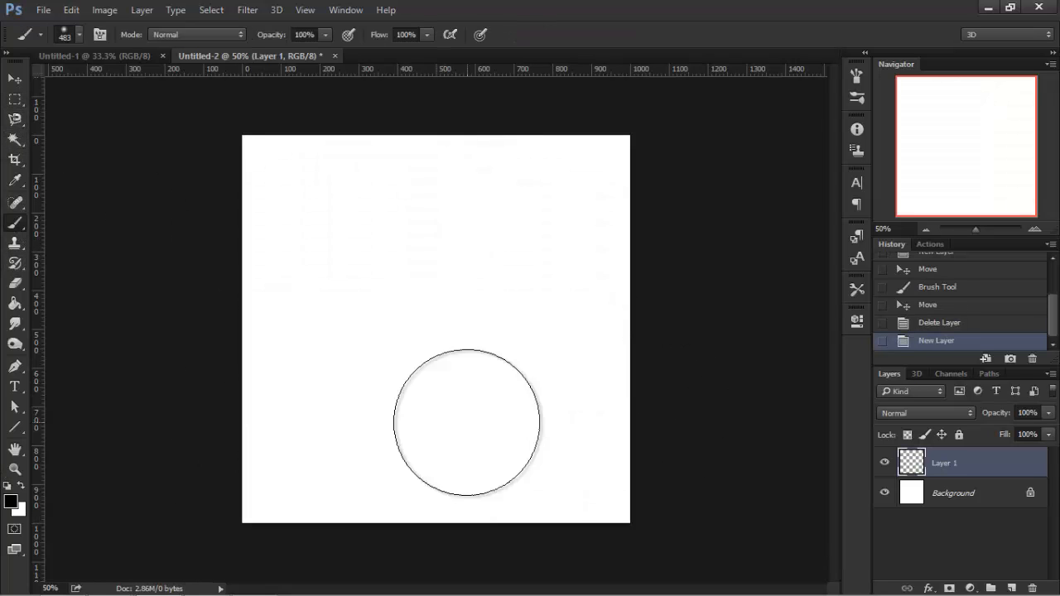
{"action": "left_click_drag", "start_coordinate": [271, 351], "coordinate": [654, 352]}
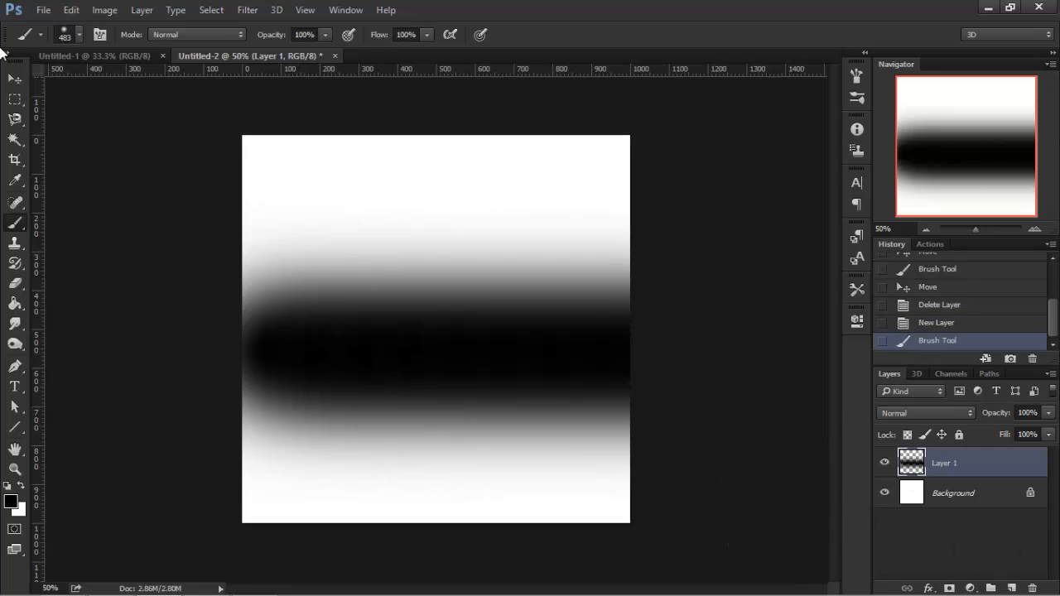
Draw two rectangular selections with the Rectangular Marquee tool, deselecting each one.
{"action": "left_click", "coordinate": [13, 85]}
{"action": "left_click", "coordinate": [15, 101]}
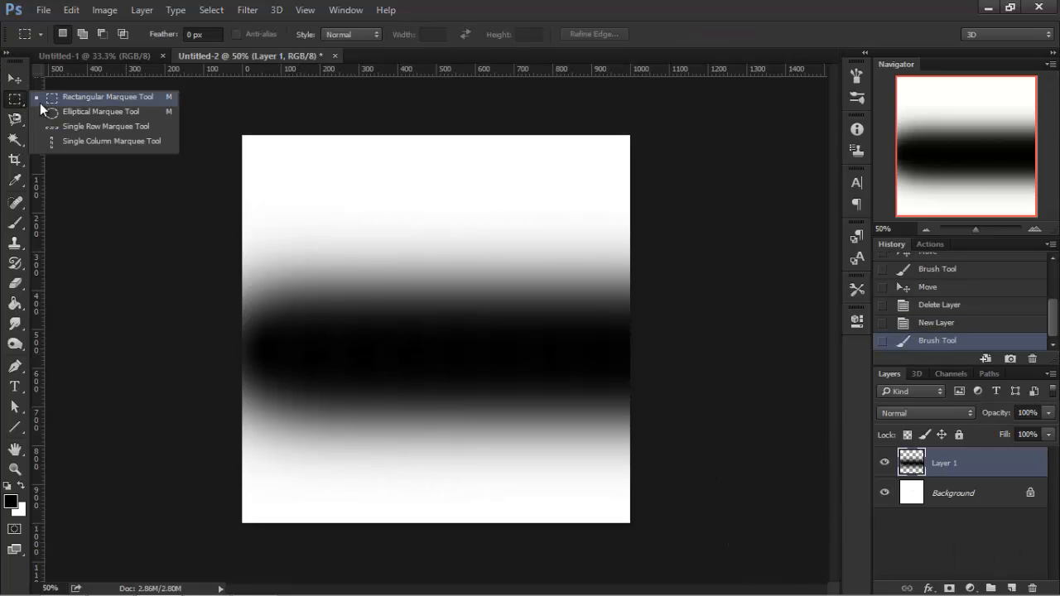
{"action": "left_click", "coordinate": [39, 101]}
{"action": "left_click_drag", "start_coordinate": [238, 203], "coordinate": [450, 587]}
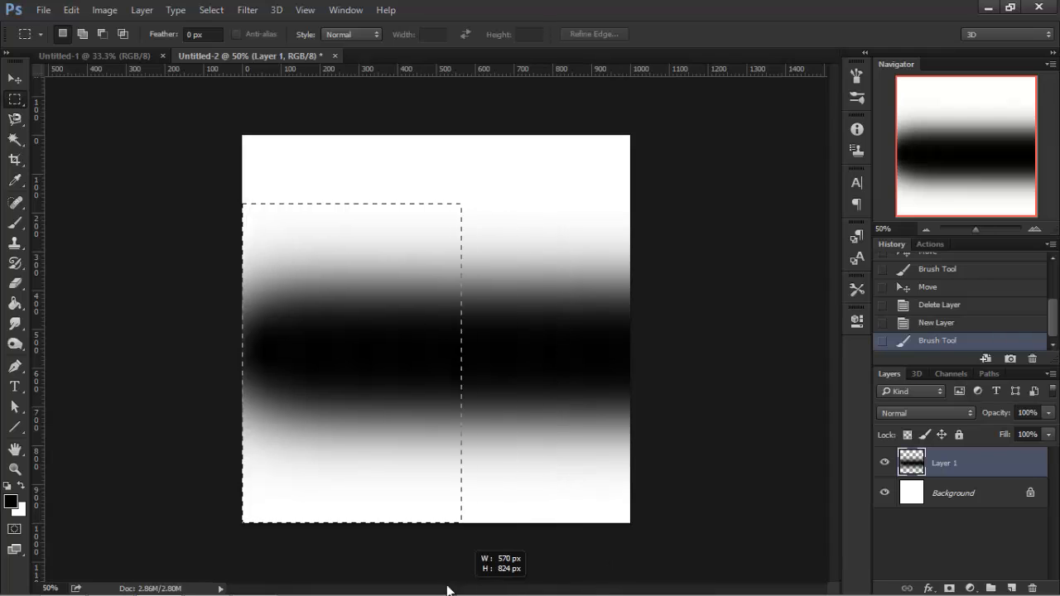
{"action": "key", "text": "ctrl+d"}
{"action": "left_click_drag", "start_coordinate": [203, 296], "coordinate": [450, 531]}
{"action": "key", "text": "ctrl+d"}
Draw an elliptical selection over the band with the Elliptical Marquee tool and deselect it.
{"action": "left_click", "coordinate": [12, 101]}
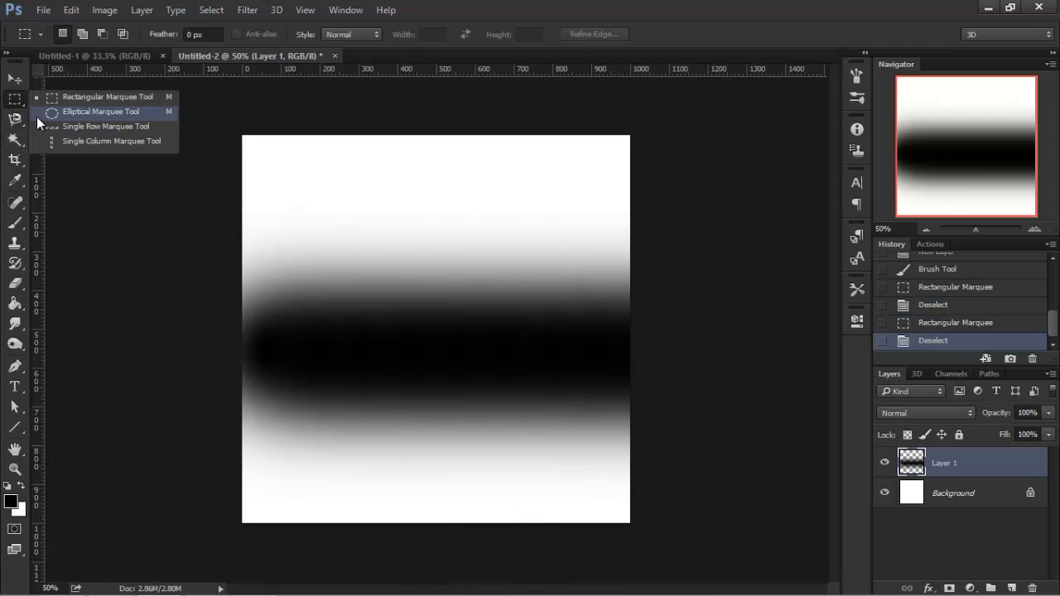
{"action": "left_click", "coordinate": [58, 113]}
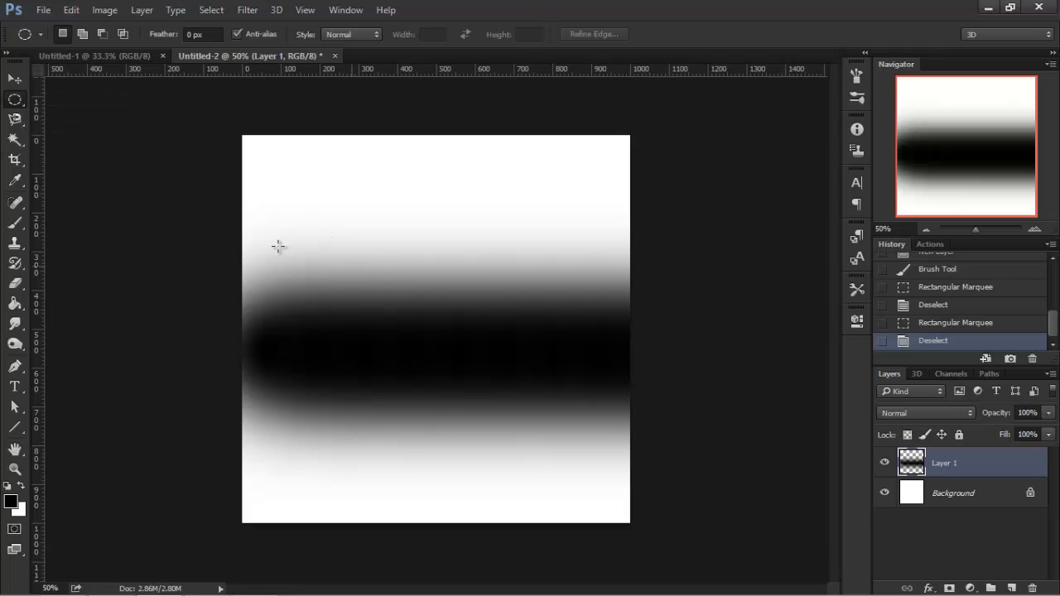
{"action": "left_click_drag", "start_coordinate": [279, 246], "coordinate": [567, 540]}
{"action": "key", "text": "ctrl+d"}
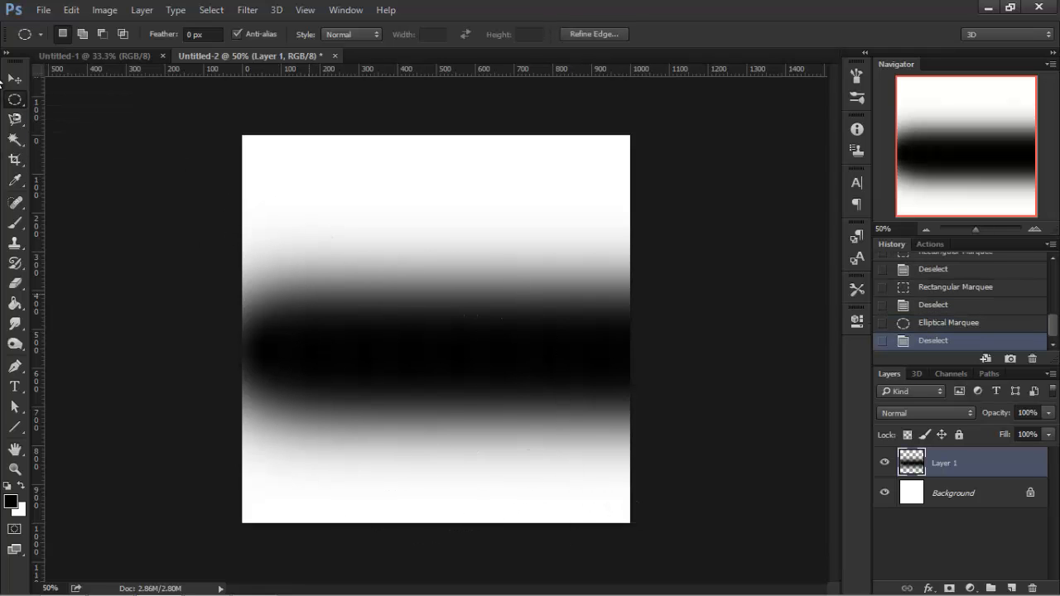
Draw a rectangular selection about 446 × 458 px over the band and deselect it.
{"action": "right_click", "coordinate": [15, 100]}
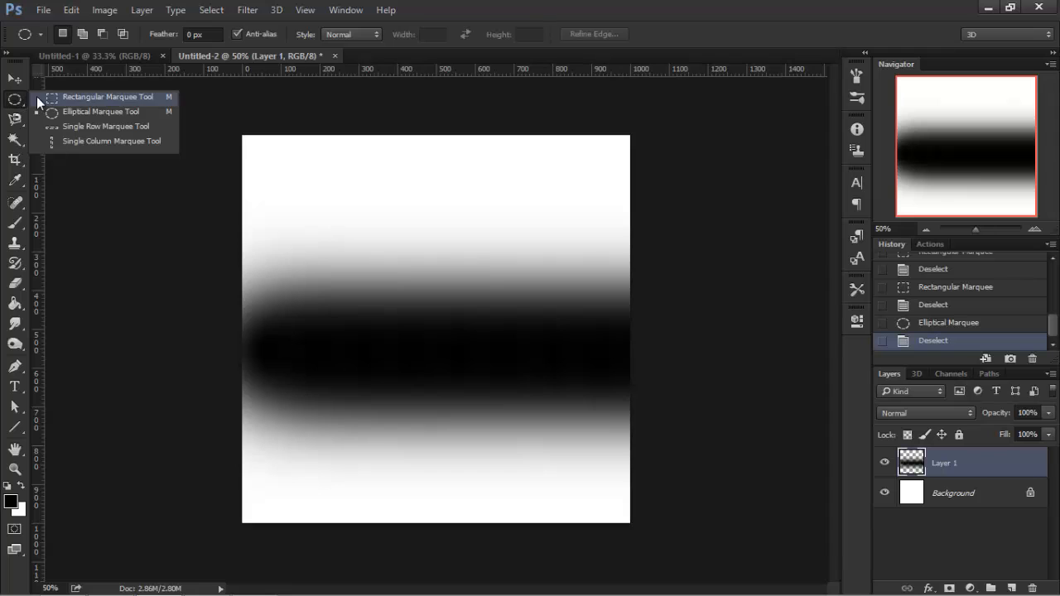
{"action": "left_click", "coordinate": [37, 96]}
{"action": "left_click_drag", "start_coordinate": [304, 283], "coordinate": [477, 456]}
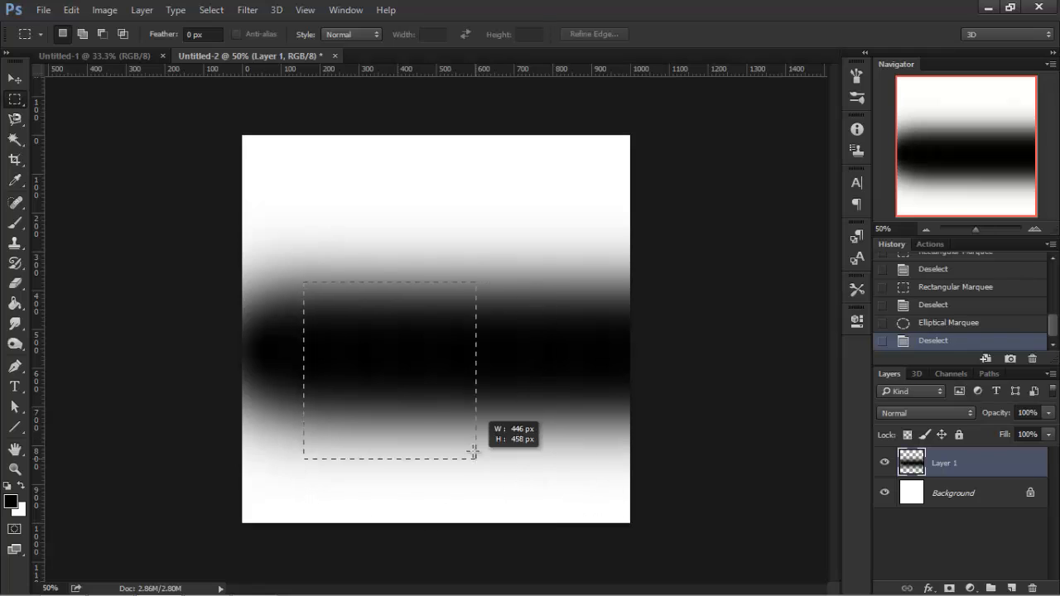
{"action": "key", "text": "ctrl+d"}
Draw a wide elliptical selection with the Elliptical Marquee tool and deselect it.
{"action": "right_click", "coordinate": [15, 99]}
{"action": "left_click", "coordinate": [91, 113]}
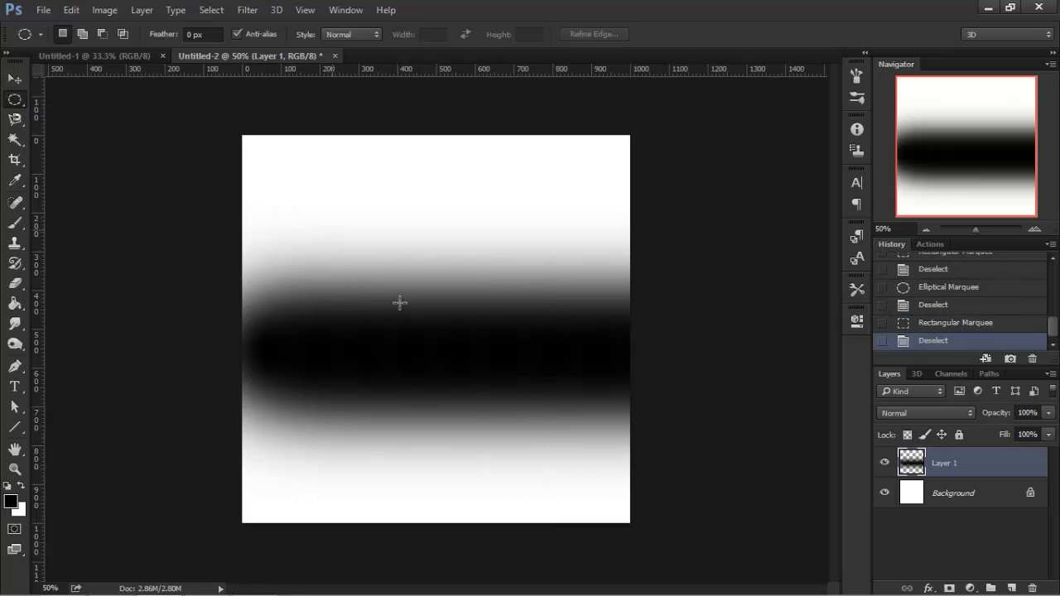
{"action": "left_click_drag", "start_coordinate": [397, 303], "coordinate": [578, 395]}
{"action": "key", "text": "ctrl+d"}
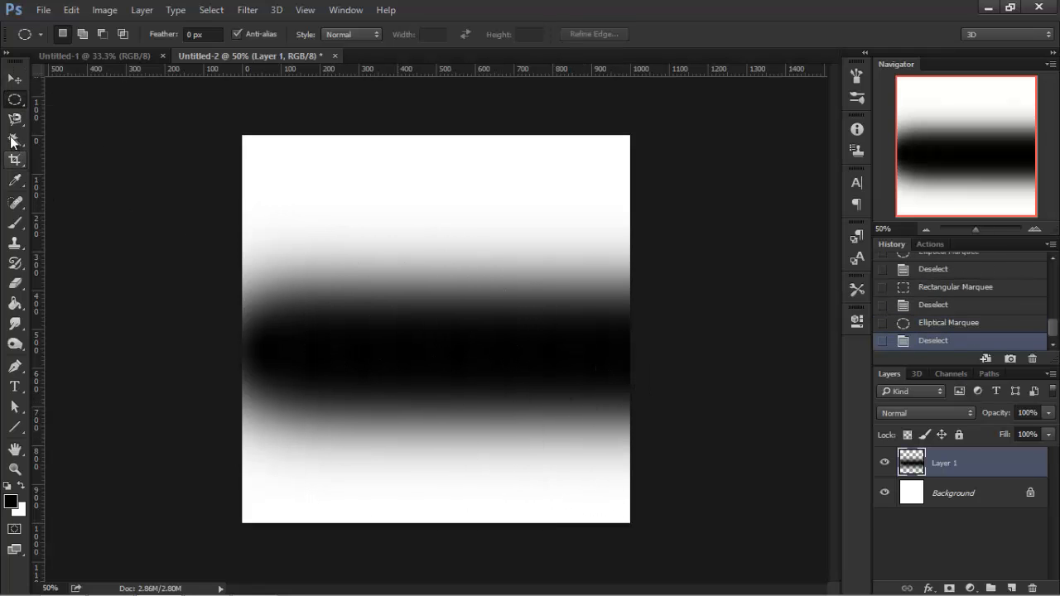
Make two one-pixel row selections with the Single Row Marquee tool, deselecting each.
{"action": "right_click", "coordinate": [14, 99]}
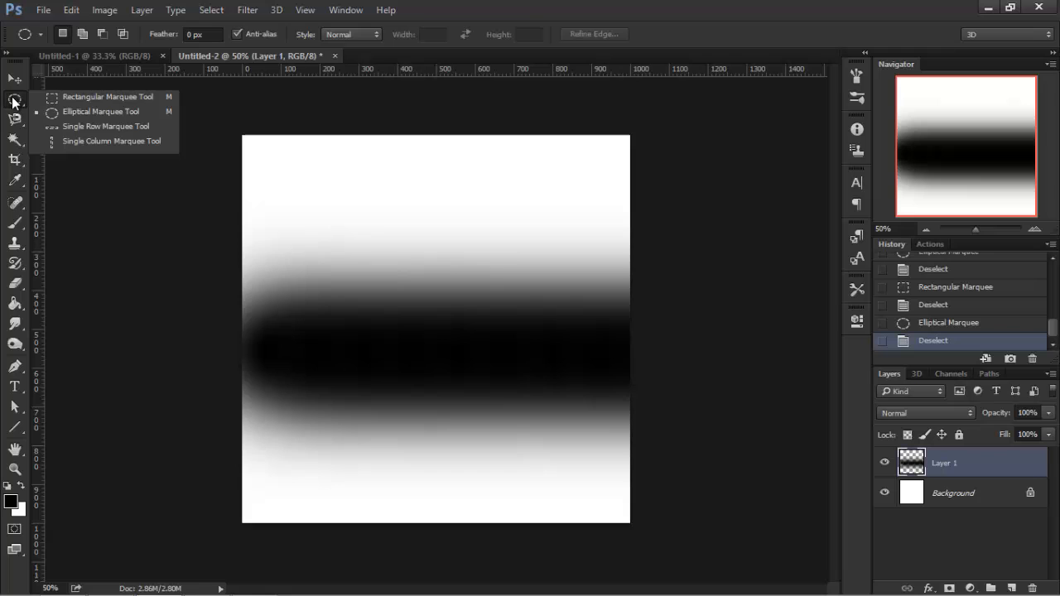
{"action": "left_click", "coordinate": [55, 129]}
{"action": "left_click", "coordinate": [339, 352]}
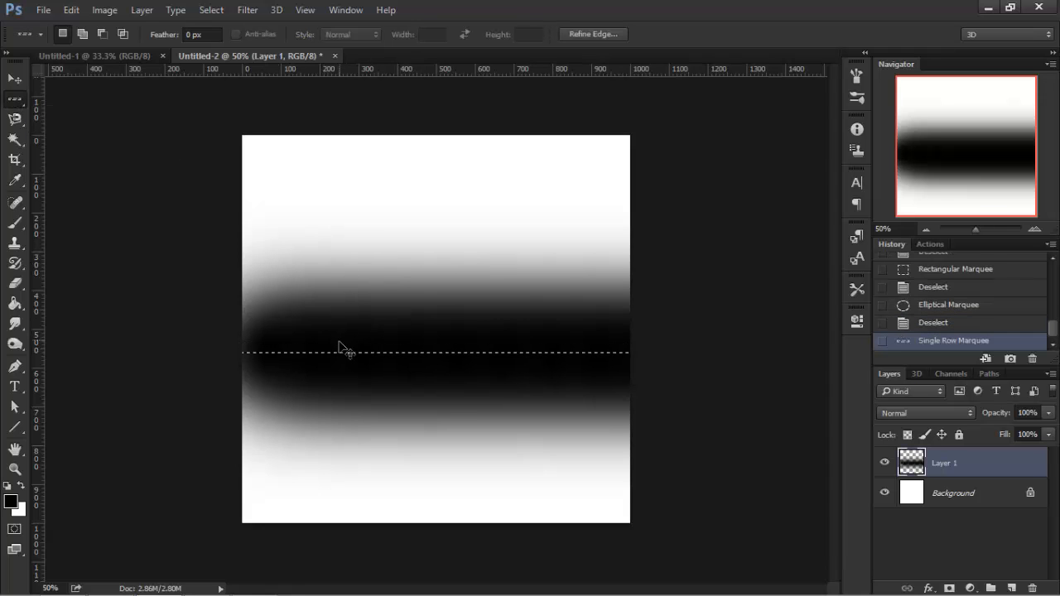
{"action": "key", "text": "ctrl+d"}
{"action": "left_click_drag", "start_coordinate": [333, 370], "coordinate": [340, 301]}
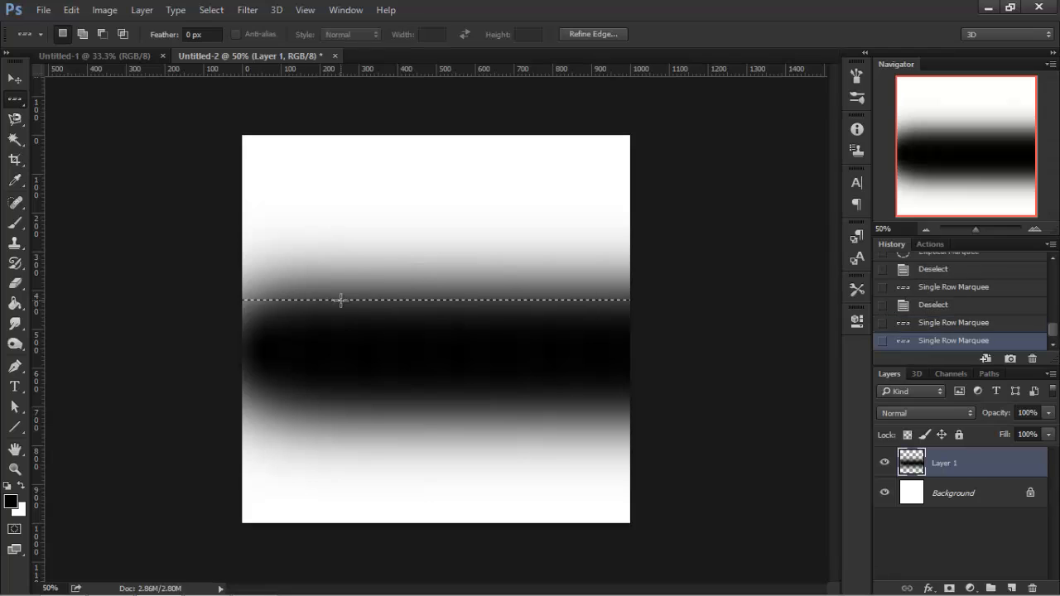
{"action": "key", "text": "ctrl+d"}
{"action": "right_click", "coordinate": [16, 100]}
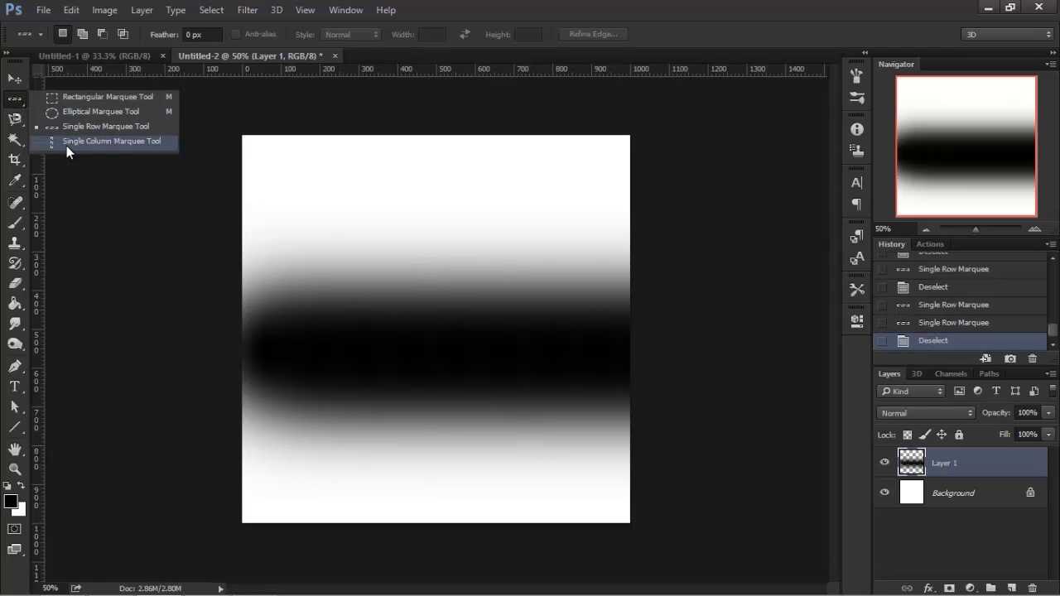
{"action": "left_click", "coordinate": [73, 96]}
{"action": "left_click", "coordinate": [18, 125]}
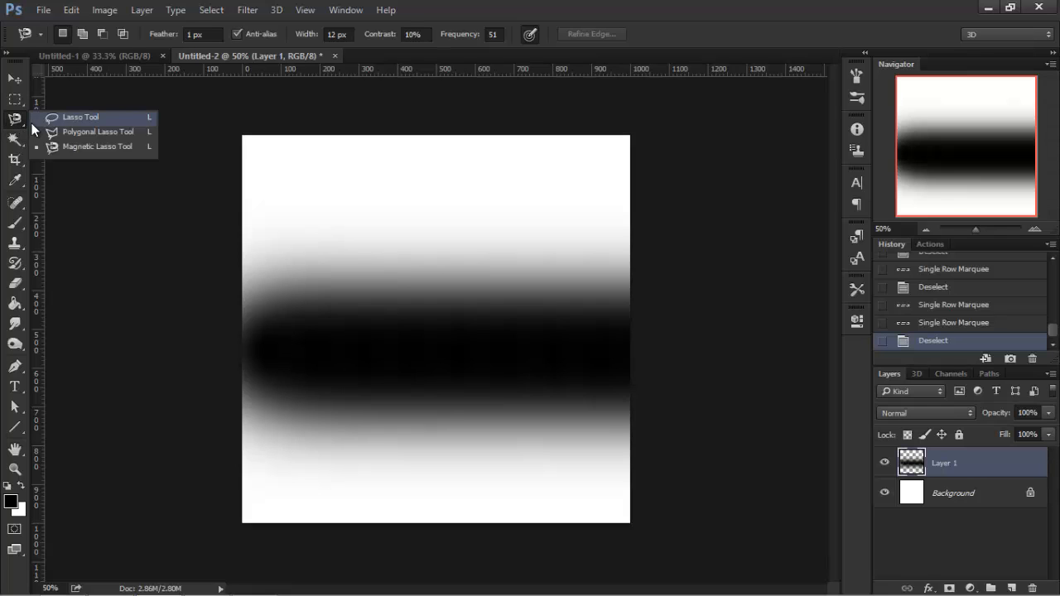
{"action": "left_click", "coordinate": [17, 100]}
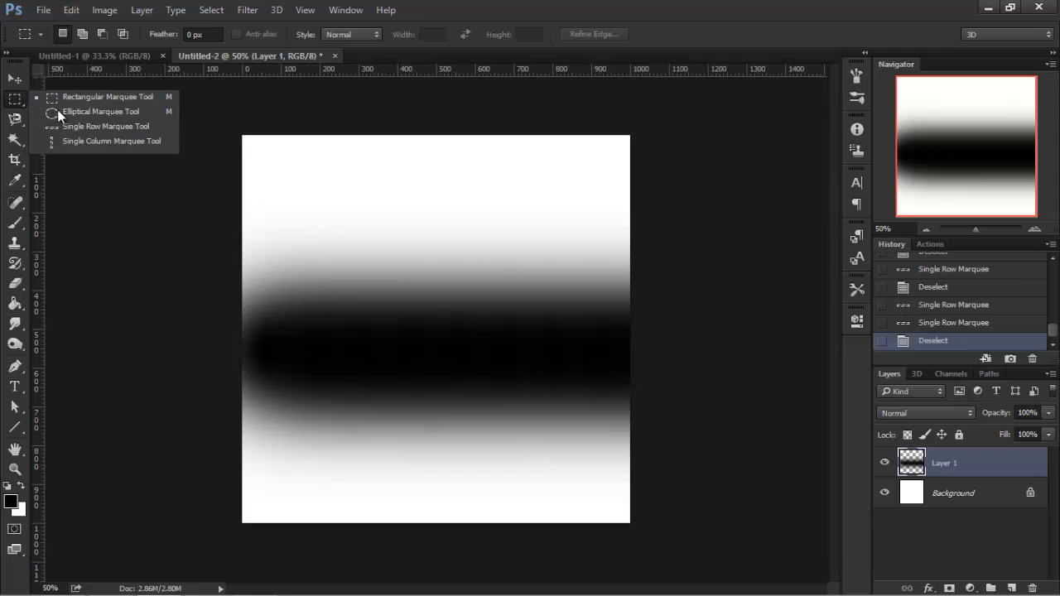
{"action": "left_click", "coordinate": [18, 123]}
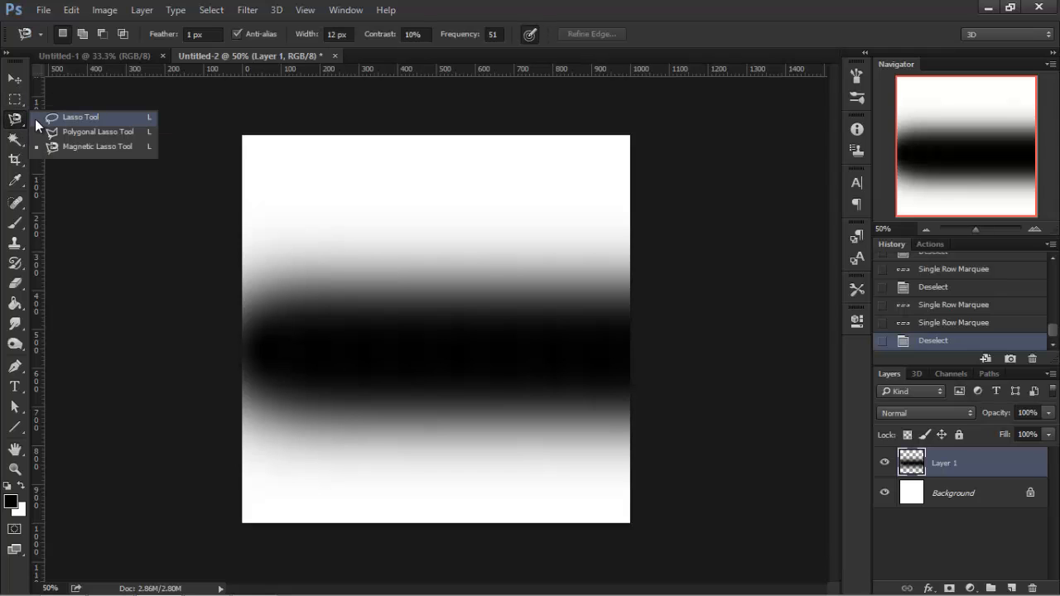
{"action": "left_click", "coordinate": [15, 100]}
{"action": "left_click", "coordinate": [16, 124]}
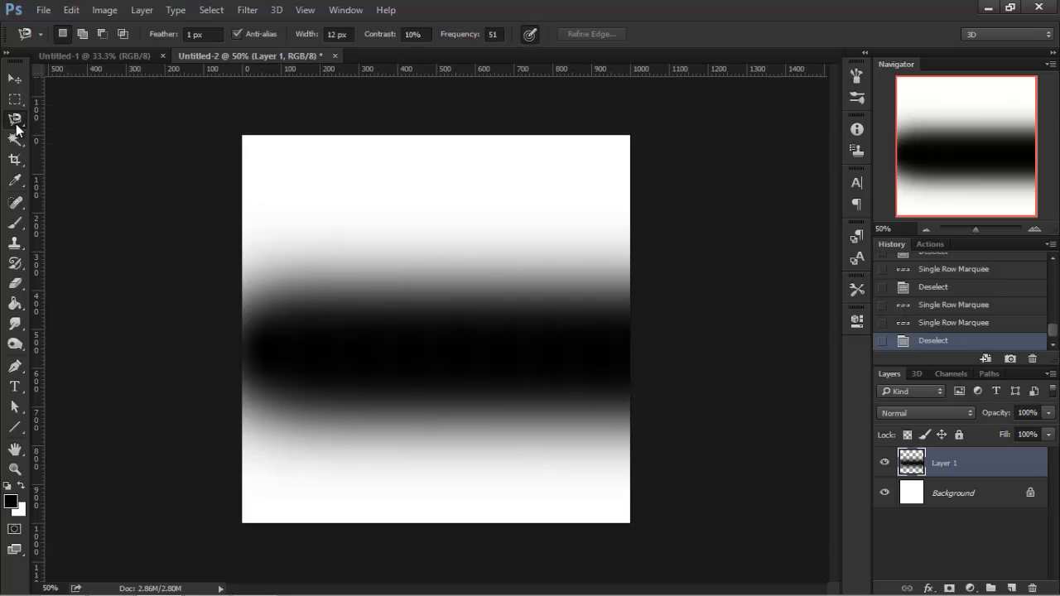
{"action": "left_click", "coordinate": [16, 125]}
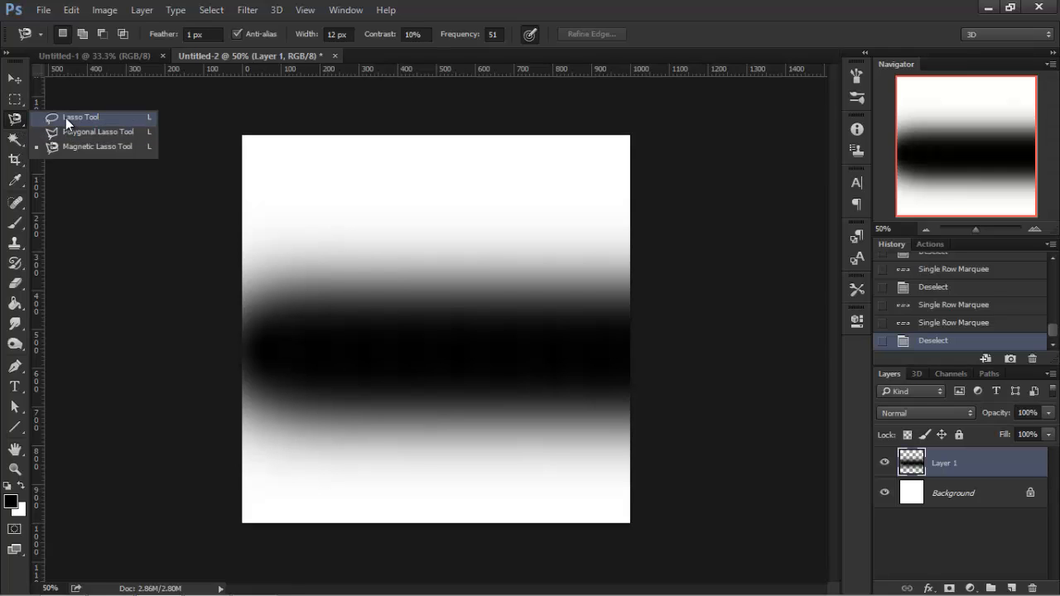
Zoom in and draw a freehand loop selection with the Lasso tool, then deselect it.
{"action": "left_click", "coordinate": [65, 117]}
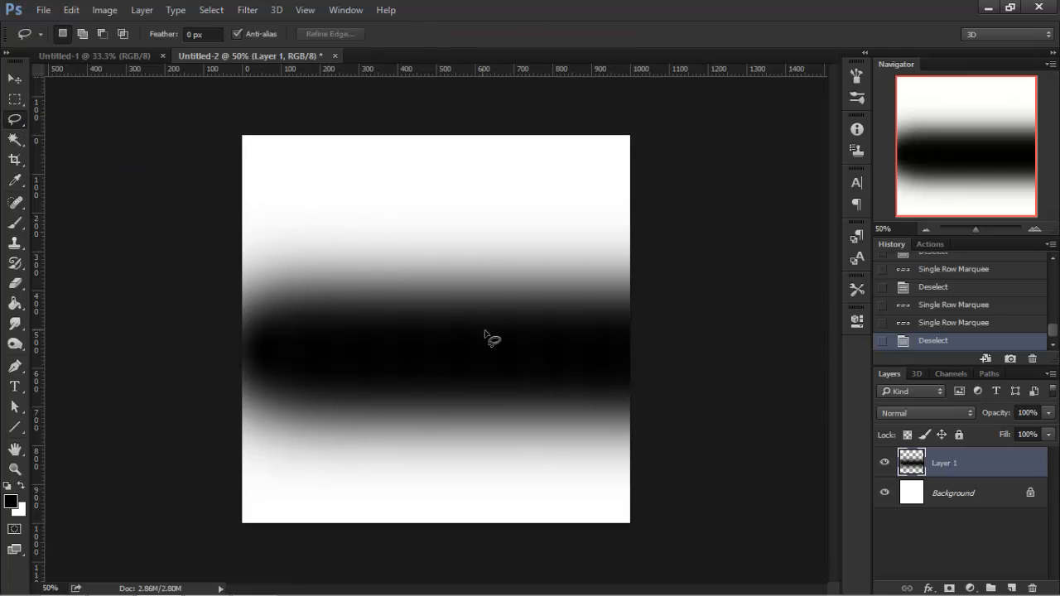
{"action": "key", "text": "ctrl+plus"}
{"action": "mouse_move", "coordinate": [457, 370]}
{"action": "left_mouse_down"}
{"action": "mouse_move", "coordinate": [415, 361]}
{"action": "mouse_move", "coordinate": [359, 376]}
{"action": "mouse_move", "coordinate": [345, 312]}
{"action": "mouse_move", "coordinate": [434, 289]}
{"action": "mouse_move", "coordinate": [532, 375]}
{"action": "mouse_move", "coordinate": [647, 380]}
{"action": "mouse_move", "coordinate": [487, 186]}
{"action": "mouse_move", "coordinate": [355, 273]}
{"action": "mouse_move", "coordinate": [303, 368]}
{"action": "left_mouse_up"}
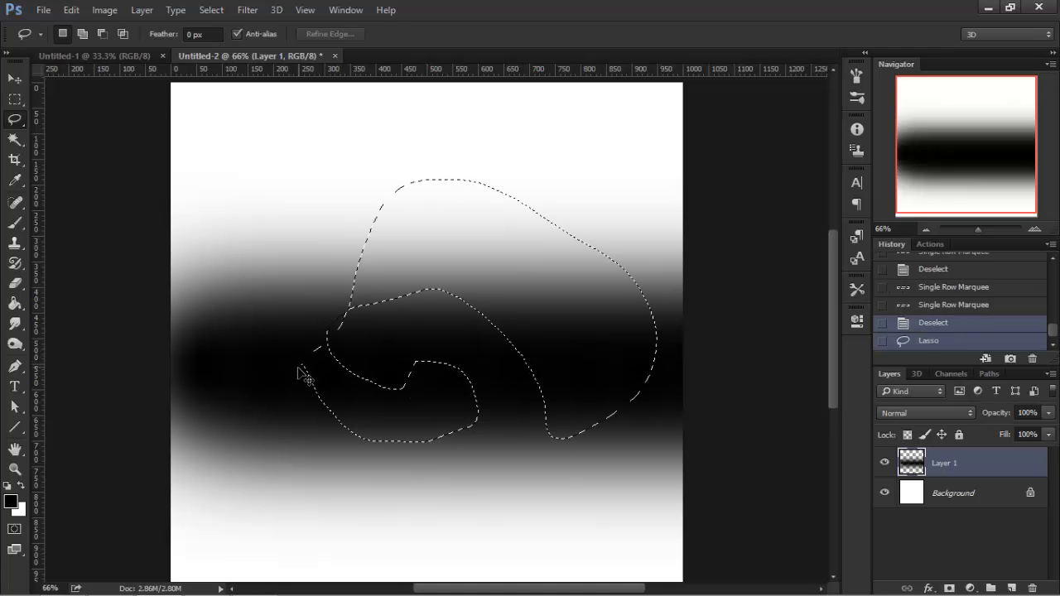
{"action": "key", "text": "ctrl+d"}
Draw another freehand Lasso selection across the band and deselect it.
{"action": "left_click", "coordinate": [17, 121]}
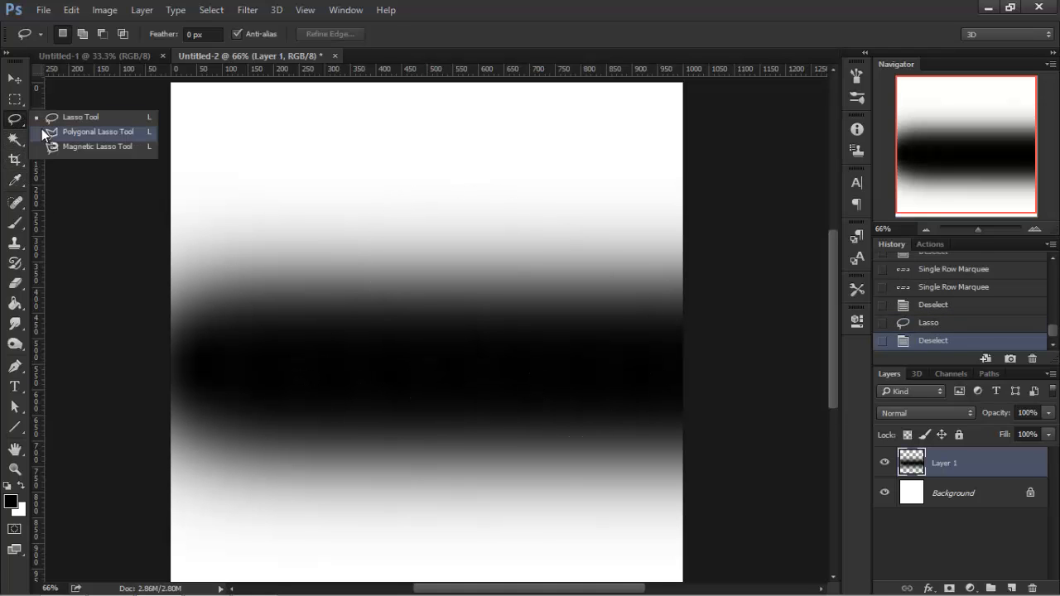
{"action": "left_click", "coordinate": [42, 130]}
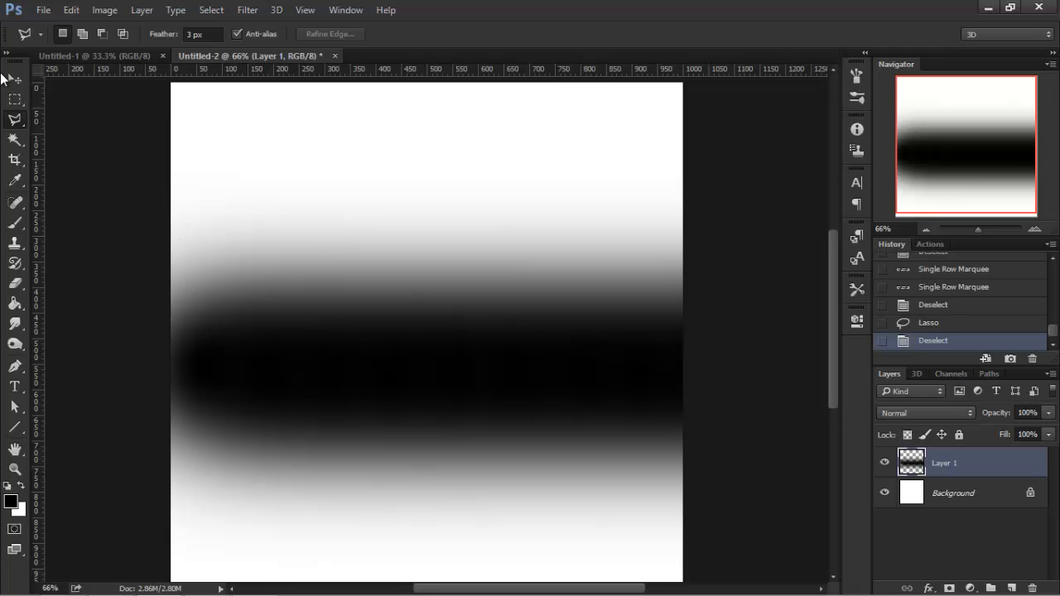
{"action": "left_click", "coordinate": [15, 119]}
{"action": "left_click", "coordinate": [66, 116]}
{"action": "mouse_move", "coordinate": [486, 434]}
{"action": "left_mouse_down"}
{"action": "mouse_move", "coordinate": [456, 248]}
{"action": "mouse_move", "coordinate": [171, 171]}
{"action": "mouse_move", "coordinate": [447, 176]}
{"action": "left_mouse_up"}
{"action": "key", "text": "ctrl+d"}
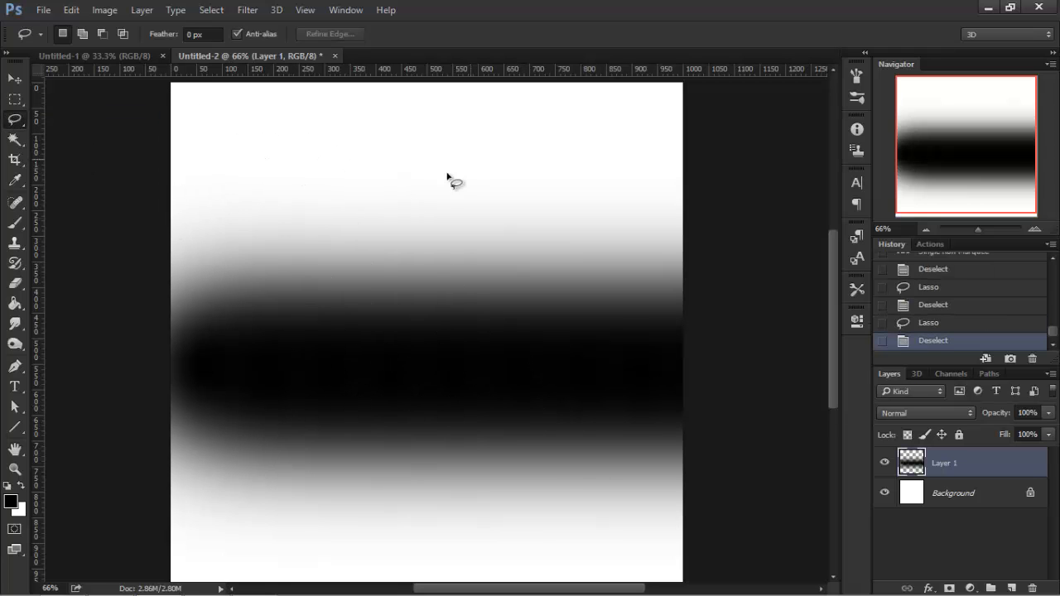
Trace a multi-point outline with the Polygonal Lasso tool and cancel it.
{"action": "left_click", "coordinate": [16, 121]}
{"action": "left_click", "coordinate": [45, 130]}
{"action": "scroll", "coordinate": [370, 392], "scroll_direction": "down", "scroll_amount": 2}
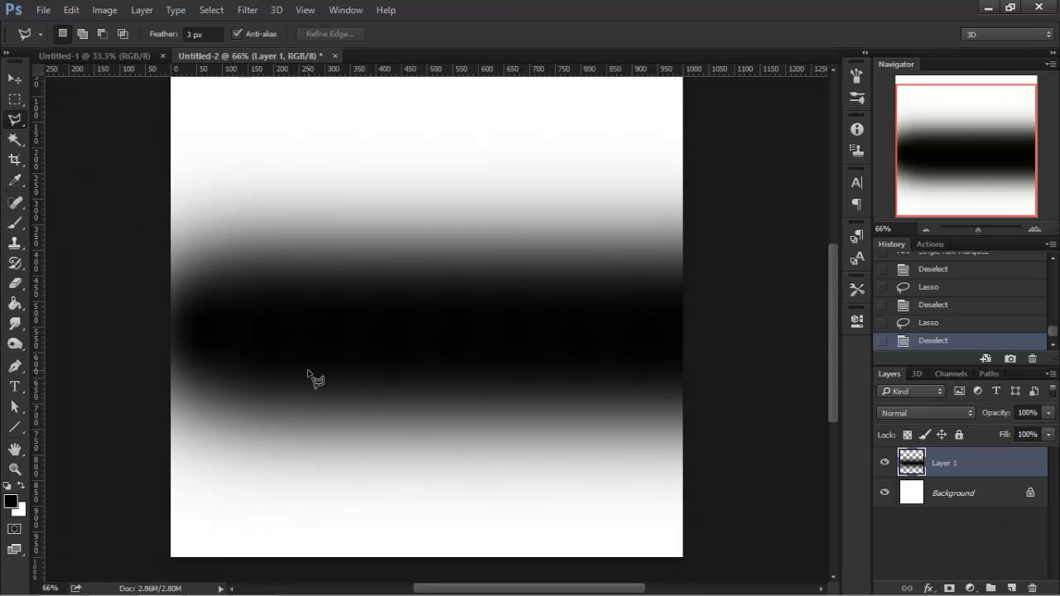
{"action": "left_click", "coordinate": [308, 370]}
{"action": "key", "text": "Escape"}
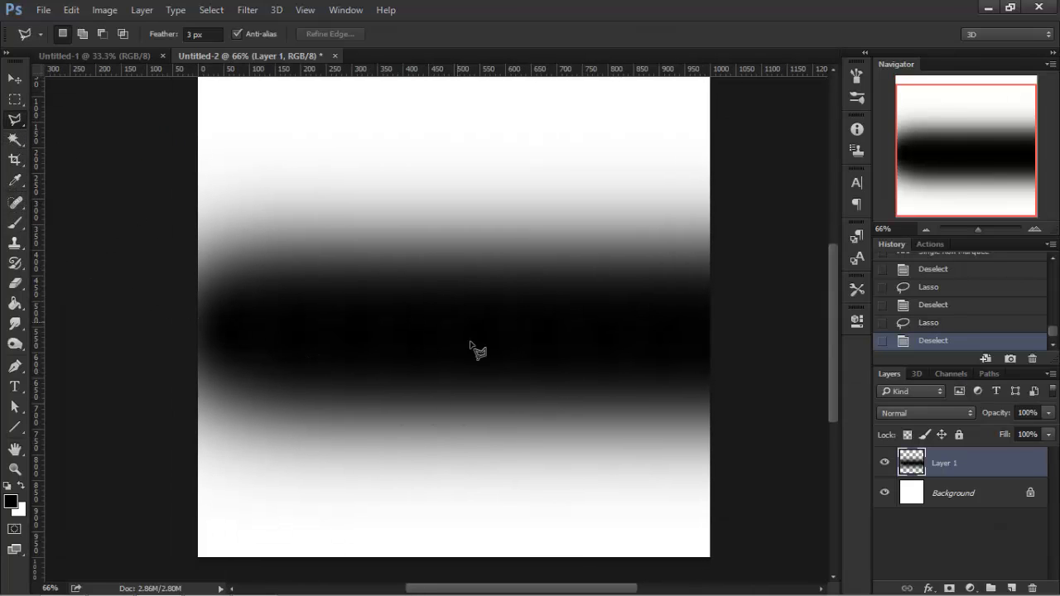
{"action": "left_click", "coordinate": [344, 385]}
{"action": "left_click", "coordinate": [582, 385]}
{"action": "left_click", "coordinate": [660, 267]}
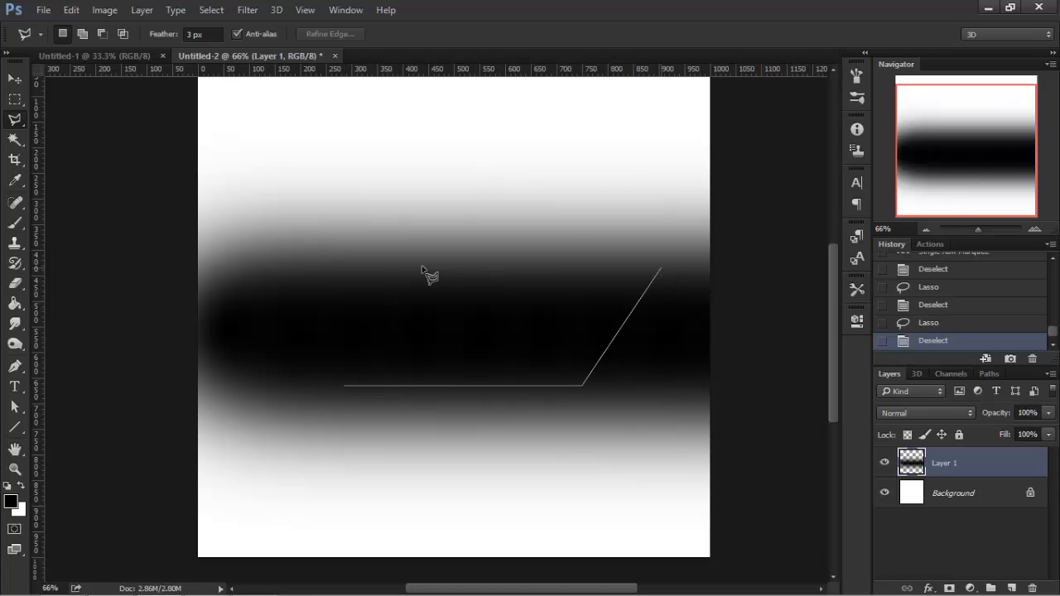
{"action": "left_click", "coordinate": [370, 277]}
{"action": "left_click", "coordinate": [276, 344]}
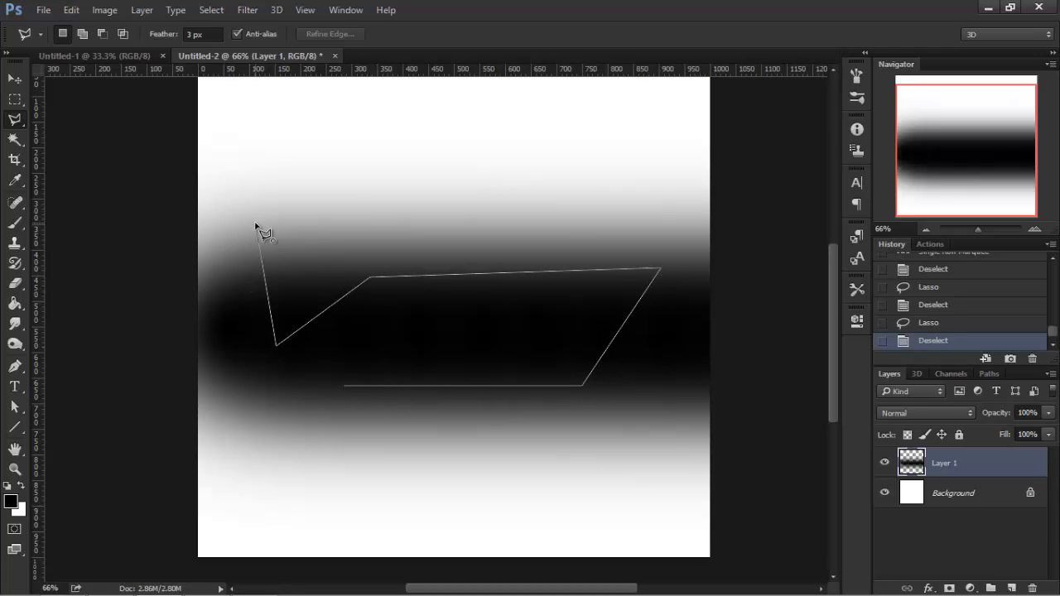
{"action": "key", "text": "Escape"}
Switch to the Magnetic Lasso tool.
{"action": "right_click", "coordinate": [20, 120]}
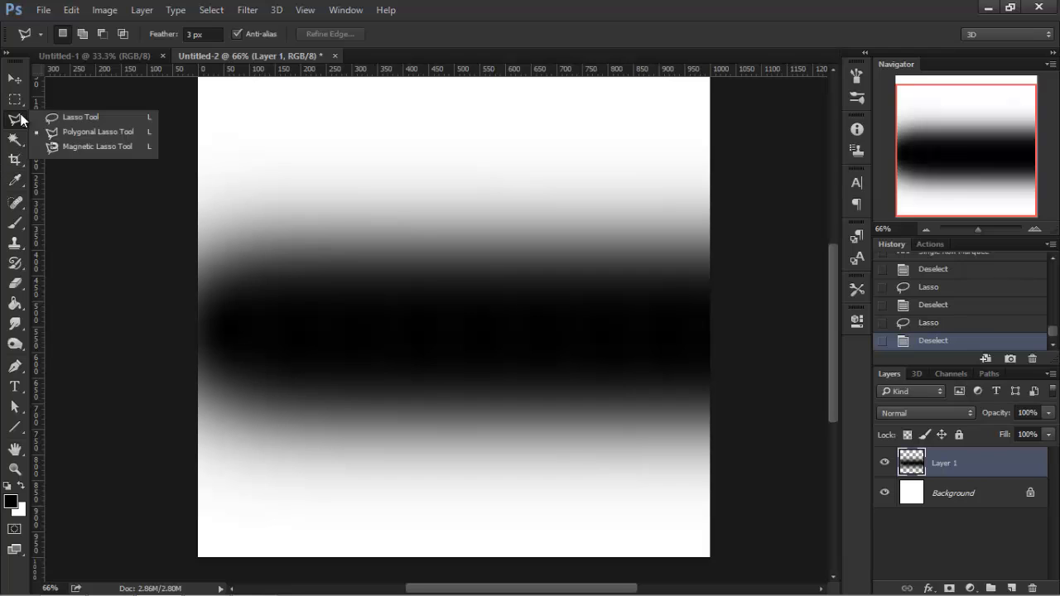
{"action": "left_click", "coordinate": [41, 145]}
{"action": "right_click", "coordinate": [11, 122]}
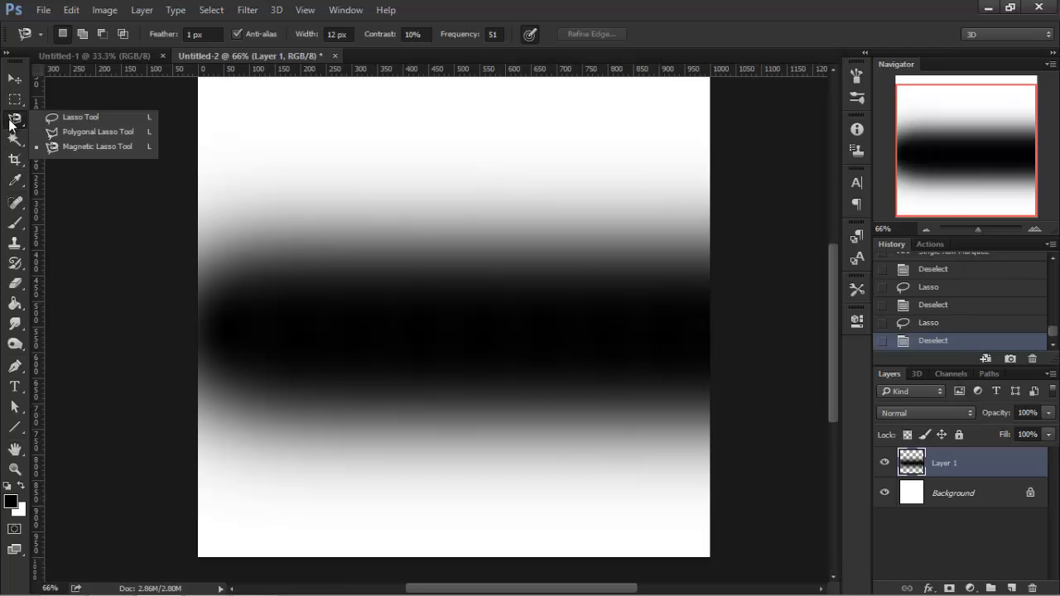
{"action": "left_click", "coordinate": [14, 121]}
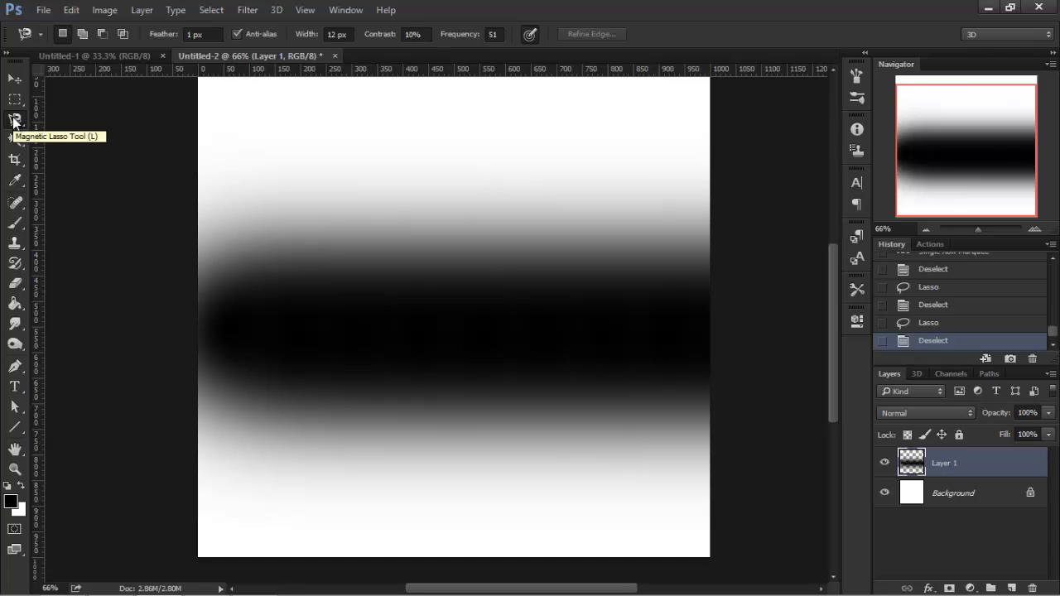
Add a new empty layer above Layer 1 and hide Layer 1, keeping the new layer selected.
{"action": "left_click", "coordinate": [1012, 588]}
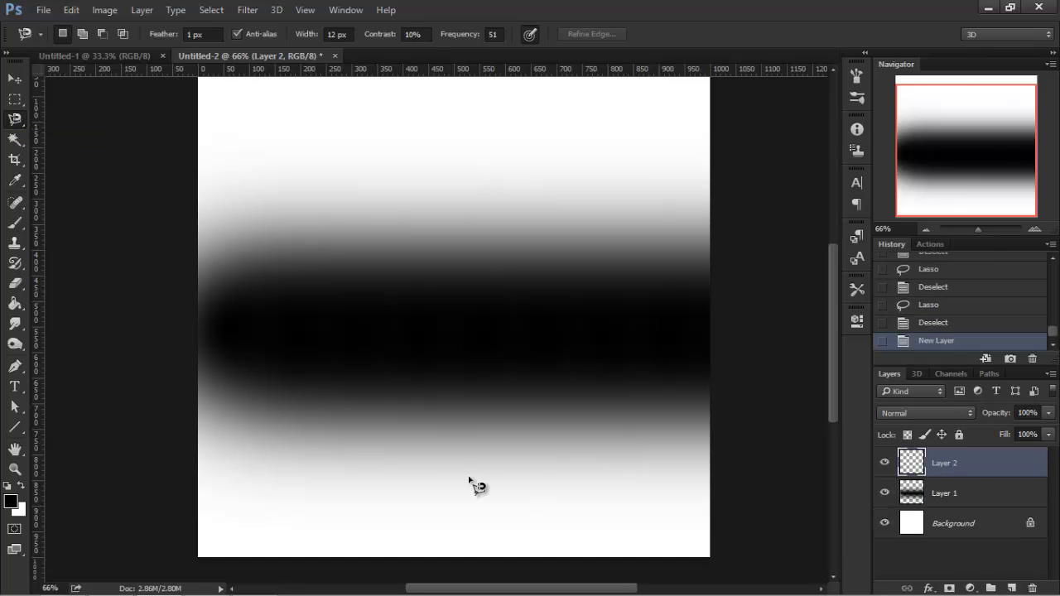
{"action": "left_click", "coordinate": [14, 222]}
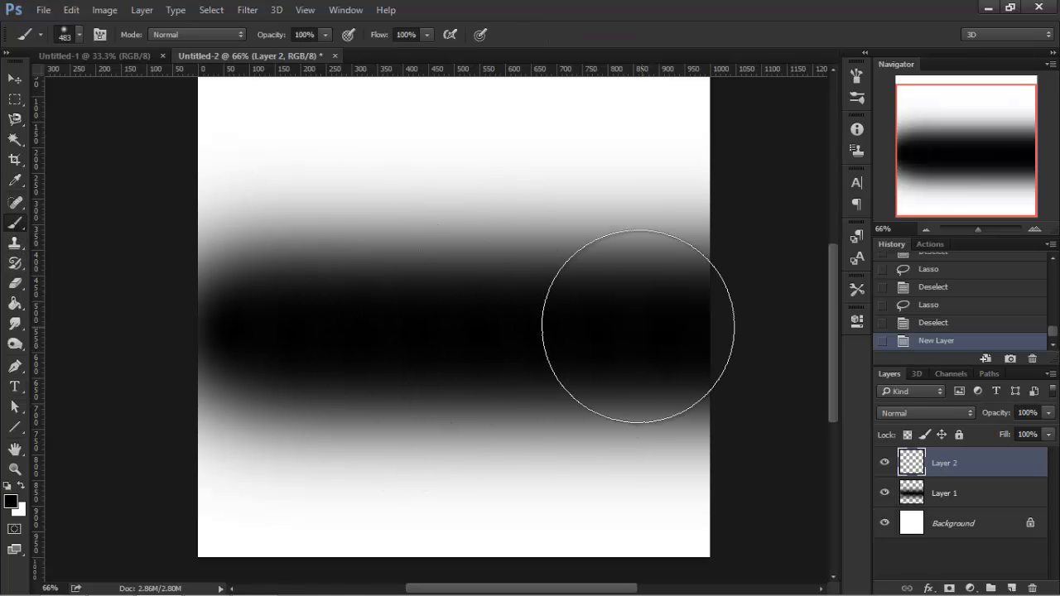
{"action": "right_click", "coordinate": [490, 273]}
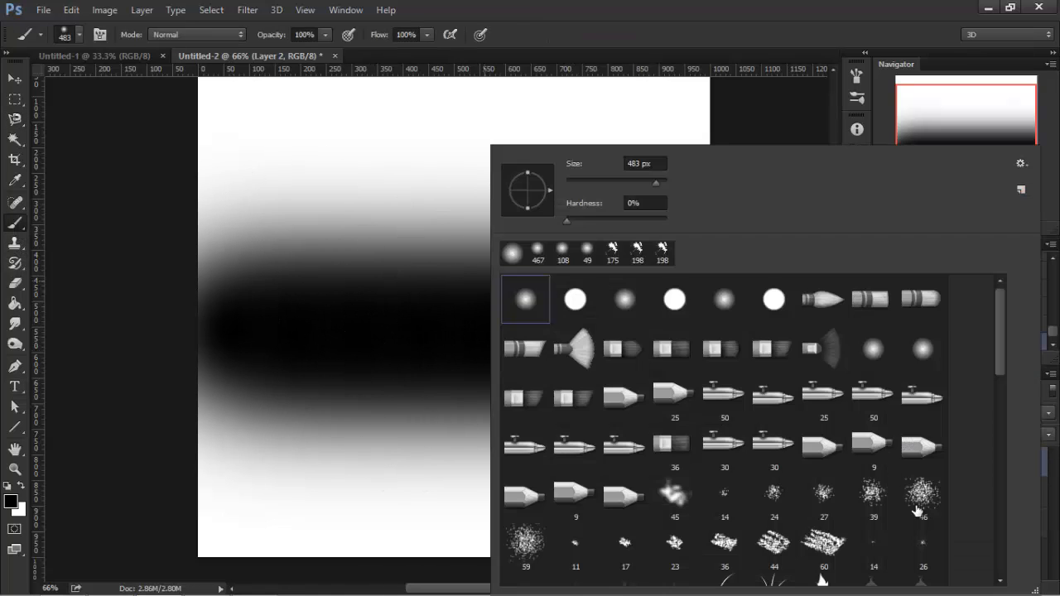
{"action": "left_click", "coordinate": [1048, 515]}
{"action": "left_click", "coordinate": [948, 523]}
{"action": "left_click", "coordinate": [886, 492]}
{"action": "left_click", "coordinate": [943, 462]}
Set the brush to 421 px with 100% hardness and paint a vertical black stroke down the canvas.
{"action": "right_click", "coordinate": [522, 277]}
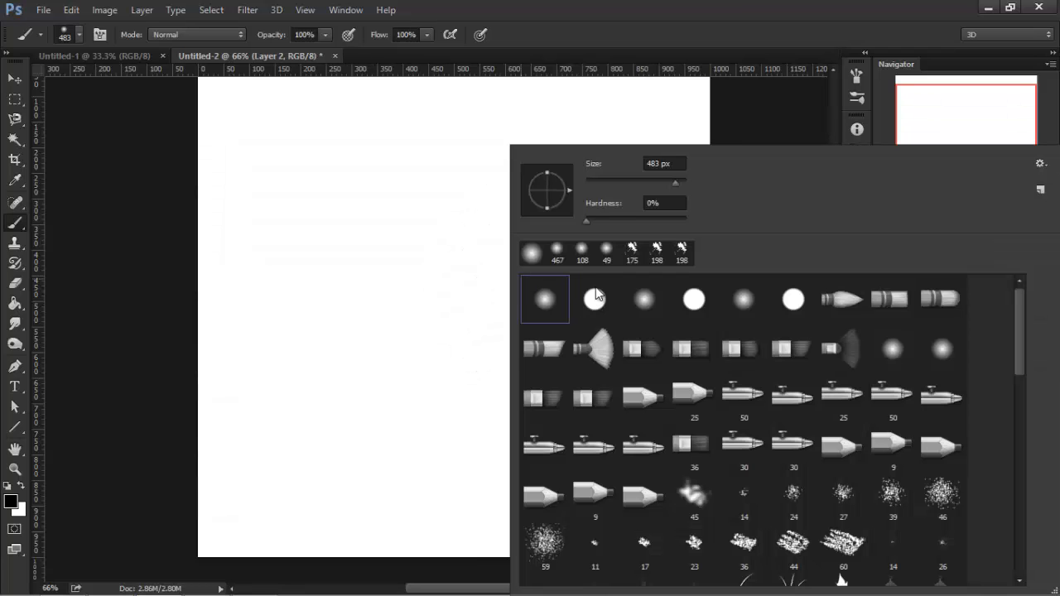
{"action": "left_click", "coordinate": [661, 180]}
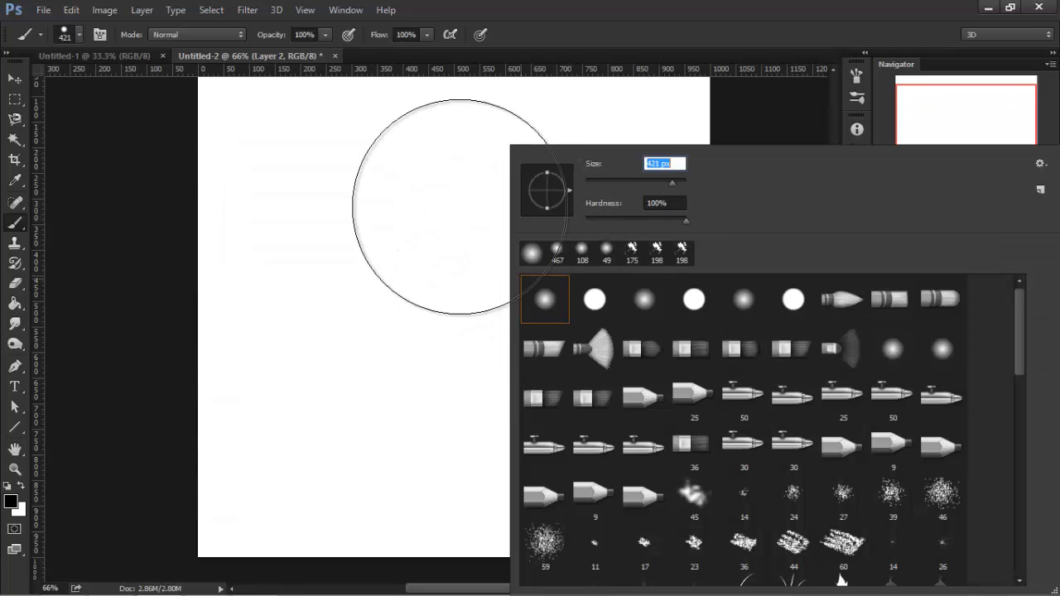
{"action": "mouse_move", "coordinate": [454, 199]}
{"action": "left_mouse_down"}
{"action": "mouse_move", "coordinate": [447, 378]}
{"action": "mouse_move", "coordinate": [446, 354]}
{"action": "left_mouse_up"}
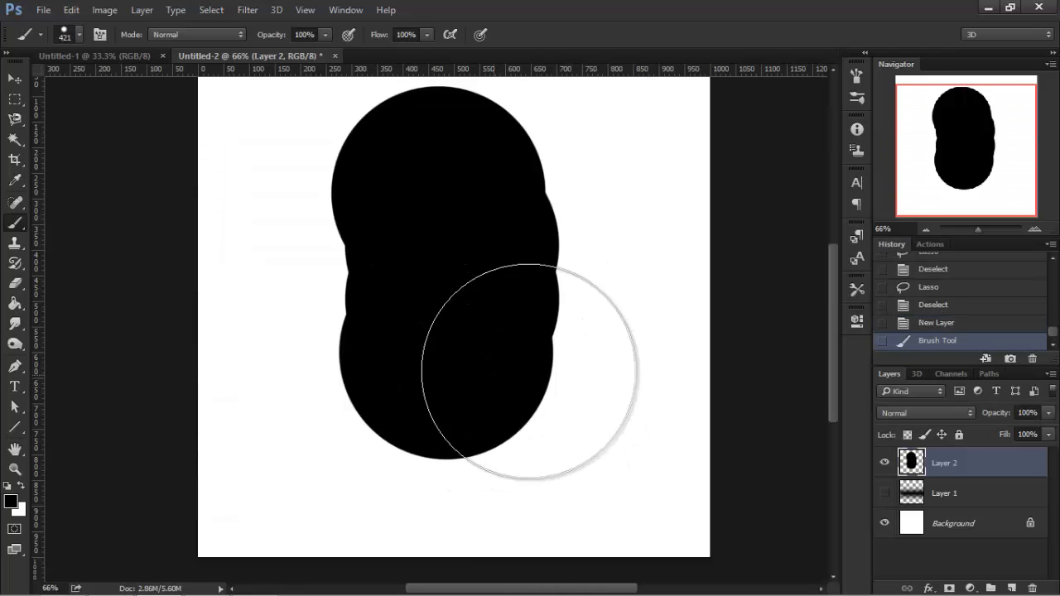
Trace along the left edge of the black shape with the Magnetic Lasso, close the outline, then deselect.
{"action": "left_click", "coordinate": [15, 120]}
{"action": "scroll", "coordinate": [348, 248], "scroll_direction": "up", "scroll_amount": 3}
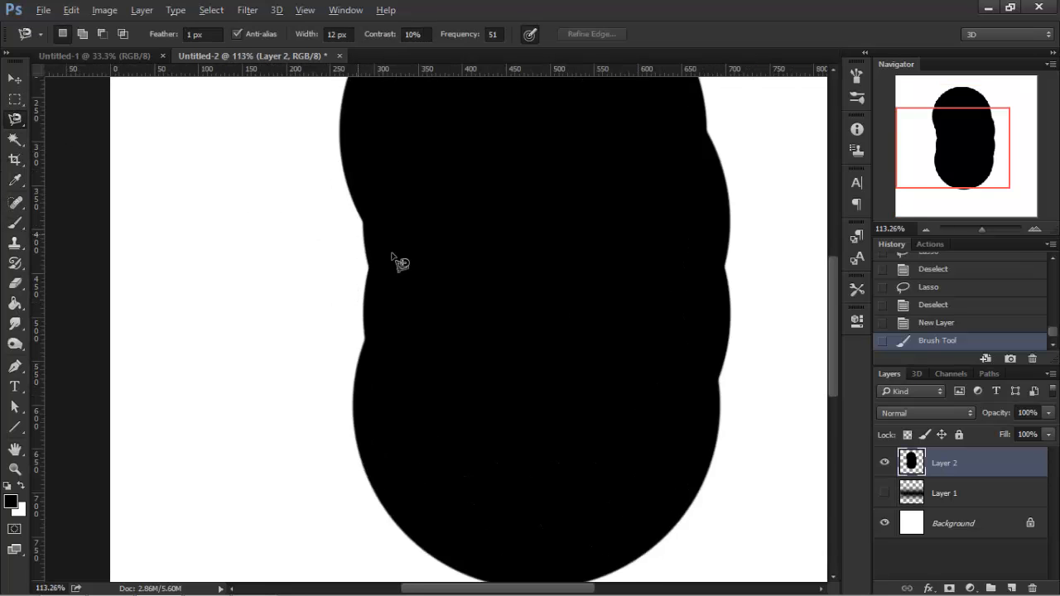
{"action": "left_click", "coordinate": [348, 155]}
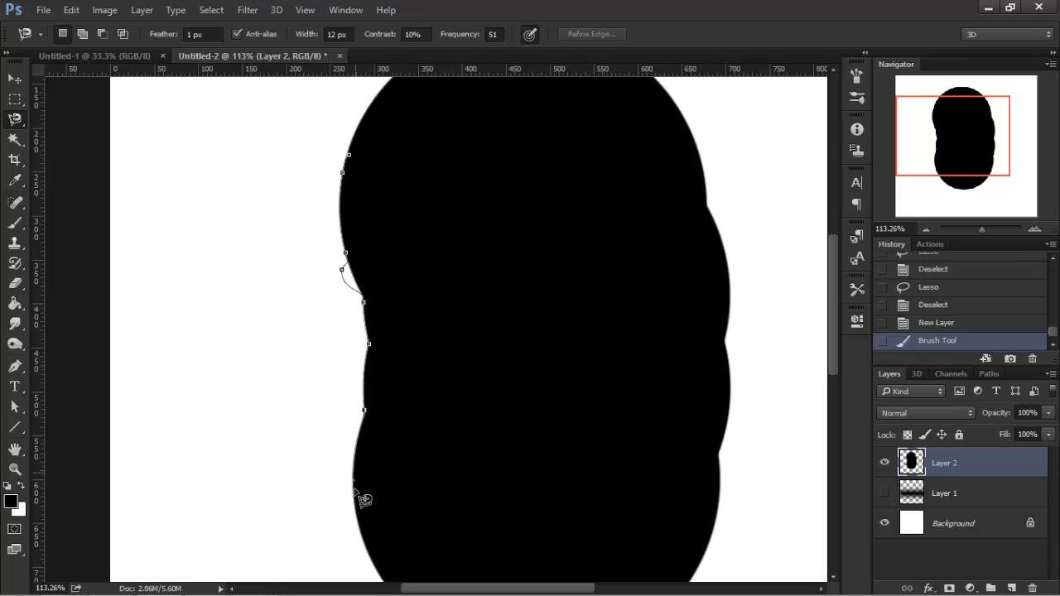
{"action": "left_click_drag", "start_coordinate": [359, 521], "coordinate": [355, 461]}
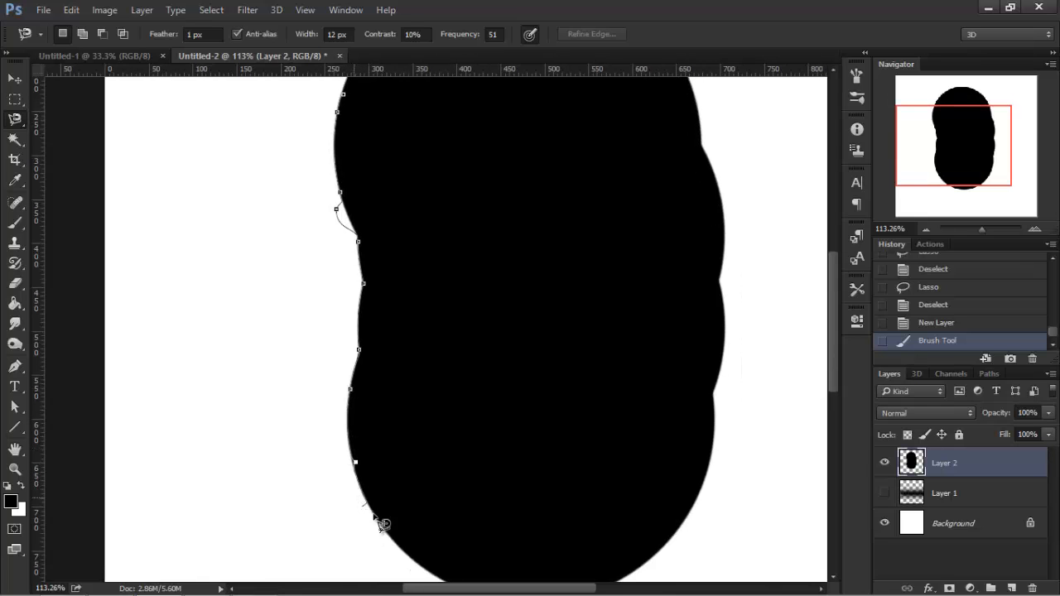
{"action": "left_click_drag", "start_coordinate": [391, 537], "coordinate": [344, 404]}
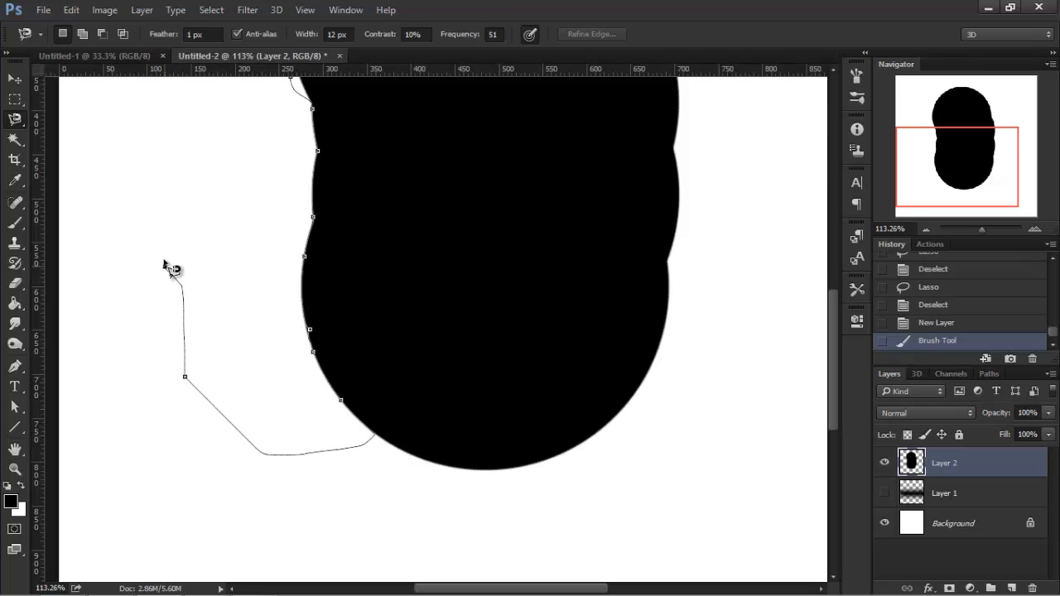
{"action": "double_click", "coordinate": [173, 237]}
{"action": "key", "text": "ctrl+minus"}
{"action": "key", "text": "ctrl+minus"}
{"action": "key", "text": "ctrl+d"}
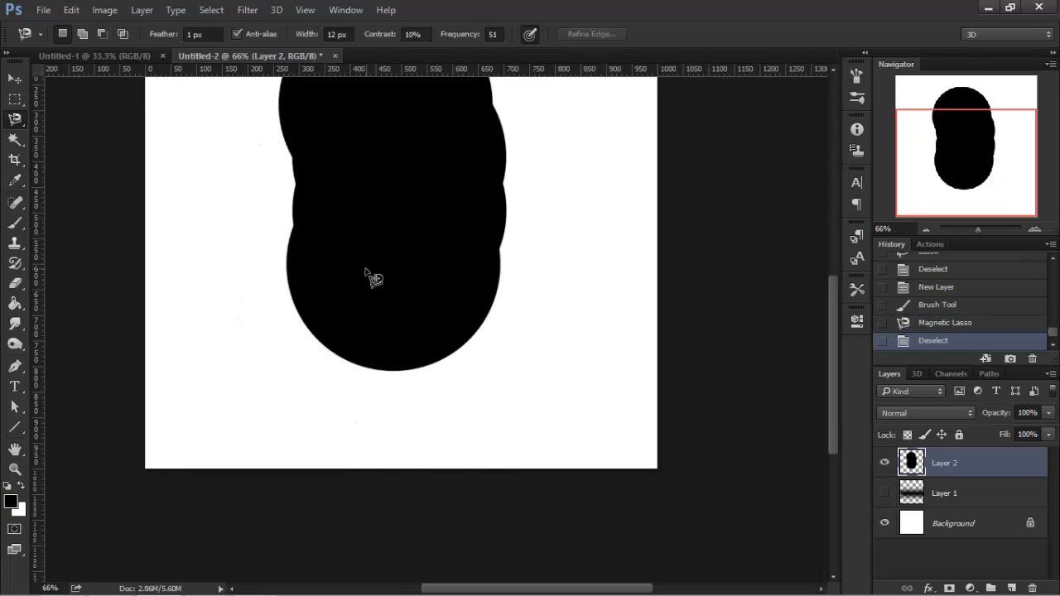
Switch to the Magic Wand tool, select the black shape with it, then deselect.
{"action": "scroll", "coordinate": [362, 272], "scroll_direction": "up", "scroll_amount": 2}
{"action": "scroll", "coordinate": [361, 267], "scroll_direction": "down", "scroll_amount": 3}
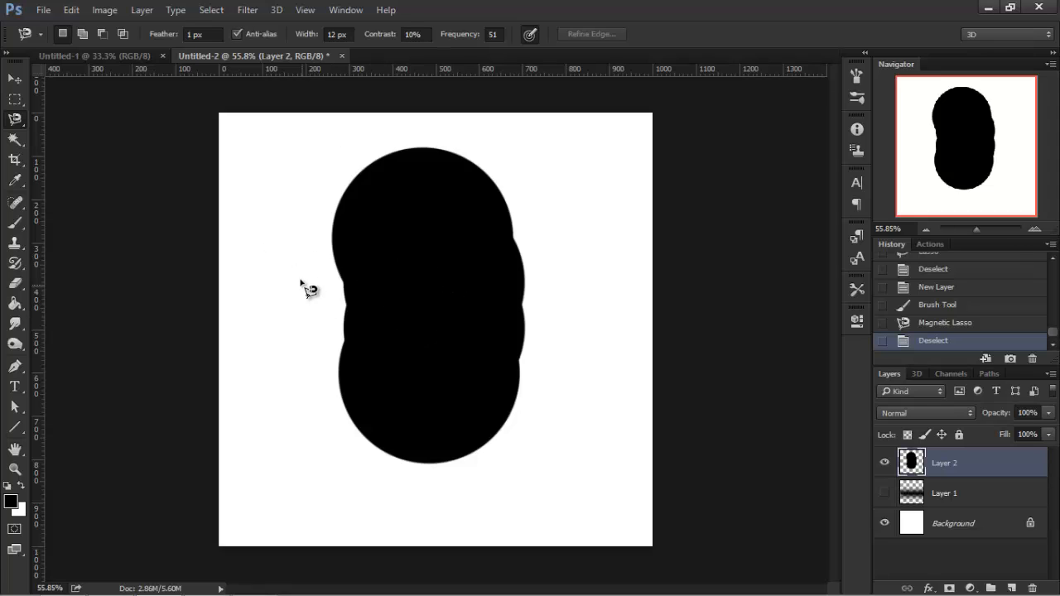
{"action": "left_click", "coordinate": [11, 145]}
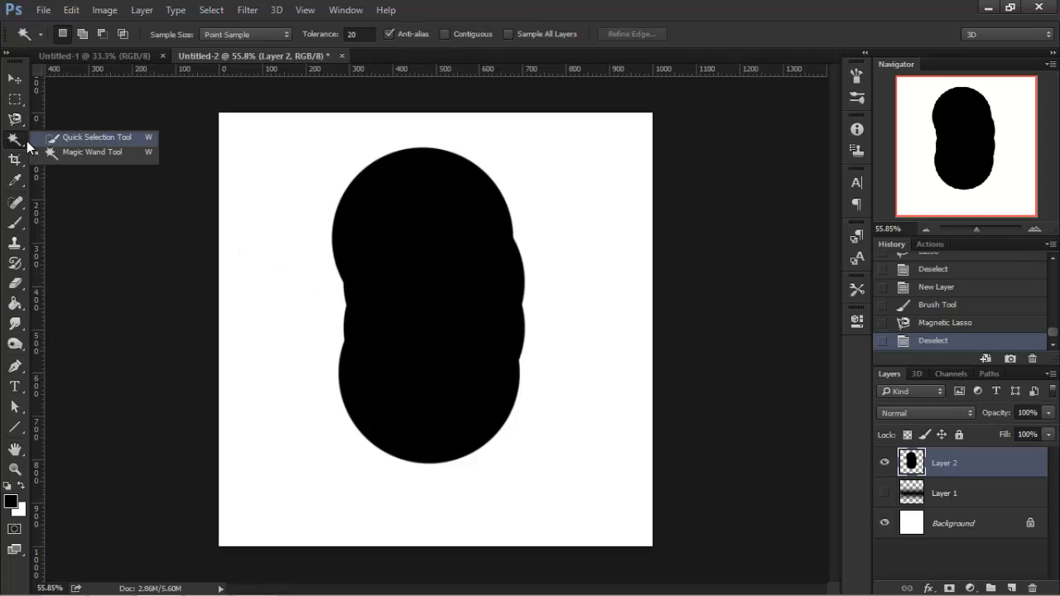
{"action": "left_click", "coordinate": [18, 146]}
{"action": "left_click", "coordinate": [18, 145]}
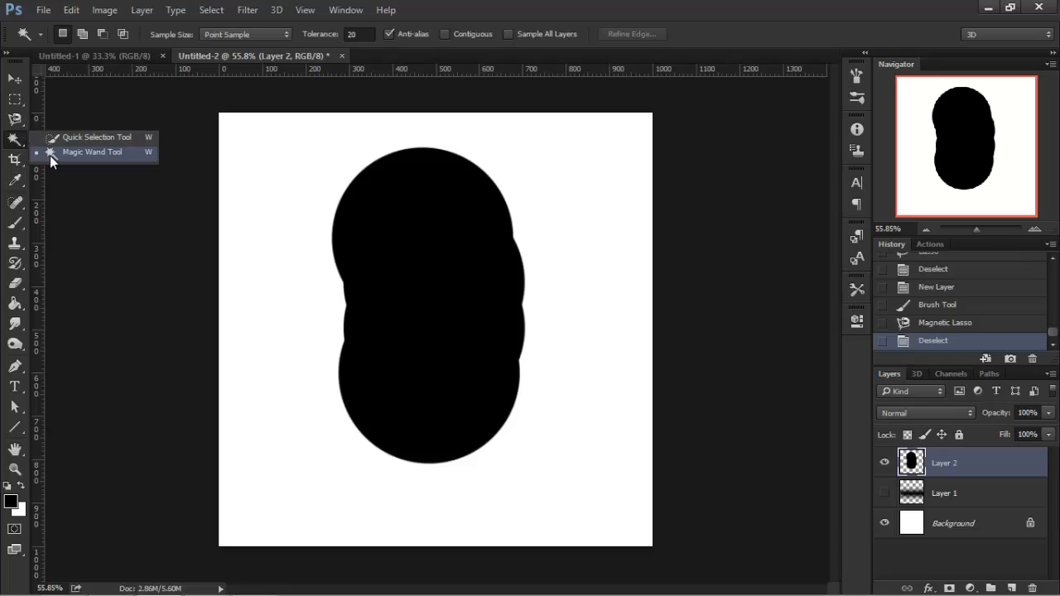
{"action": "left_click", "coordinate": [50, 155]}
{"action": "left_click", "coordinate": [468, 297]}
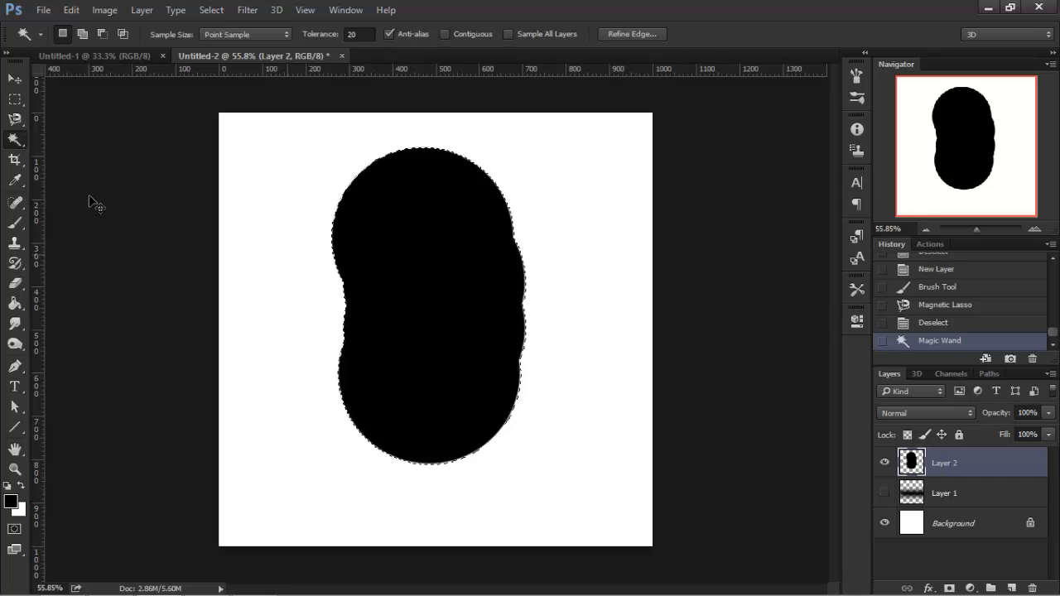
{"action": "key", "text": "ctrl+d"}
Select the black shape with the Magic Wand twice more, deselecting after each selection.
{"action": "left_click", "coordinate": [14, 140]}
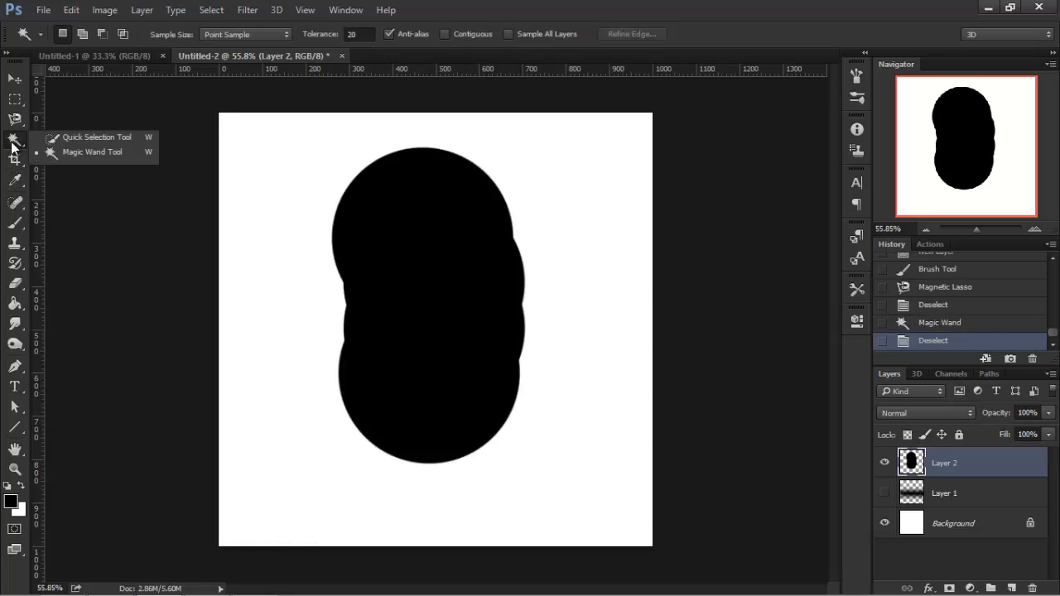
{"action": "left_click", "coordinate": [510, 12]}
{"action": "scroll", "coordinate": [473, 290], "scroll_direction": "up", "scroll_amount": 2}
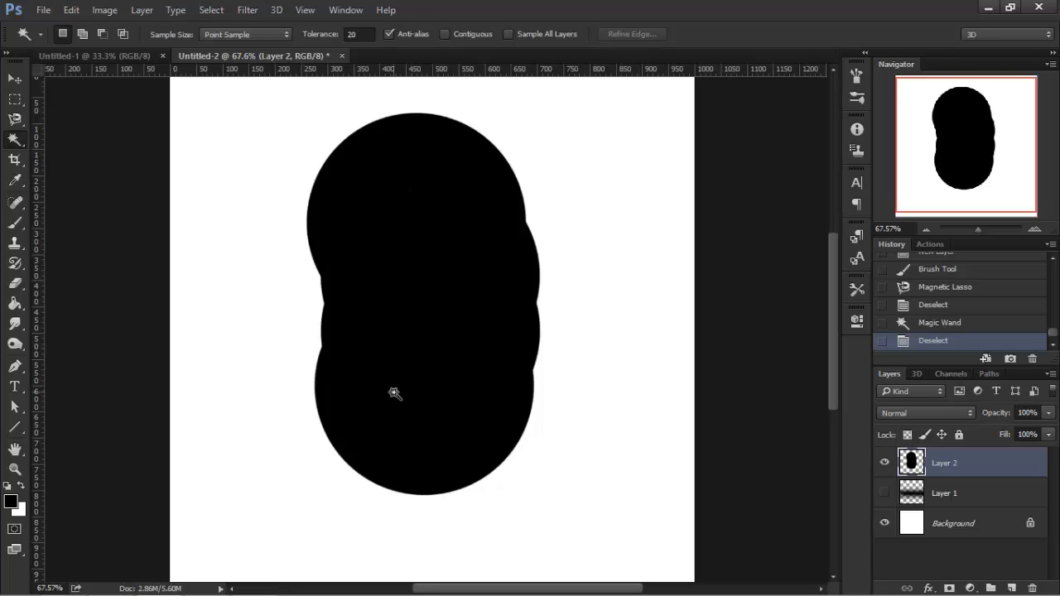
{"action": "scroll", "coordinate": [394, 393], "scroll_direction": "down", "scroll_amount": 2}
{"action": "scroll", "coordinate": [471, 289], "scroll_direction": "up", "scroll_amount": 1}
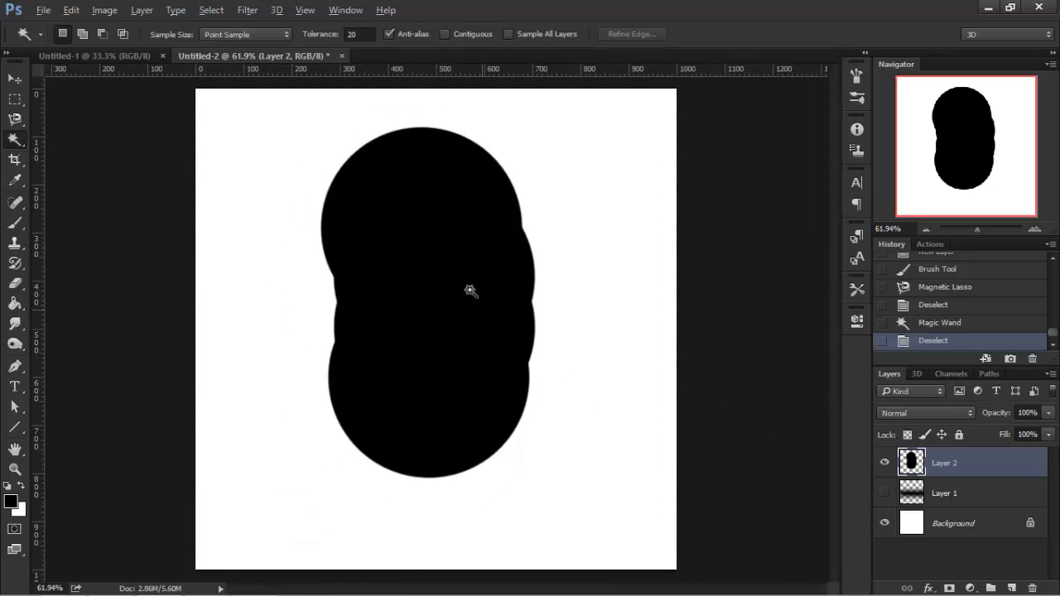
{"action": "left_click", "coordinate": [437, 301]}
{"action": "scroll", "coordinate": [456, 301], "scroll_direction": "up", "scroll_amount": 2}
{"action": "key", "text": "ctrl+d"}
{"action": "left_click", "coordinate": [389, 282]}
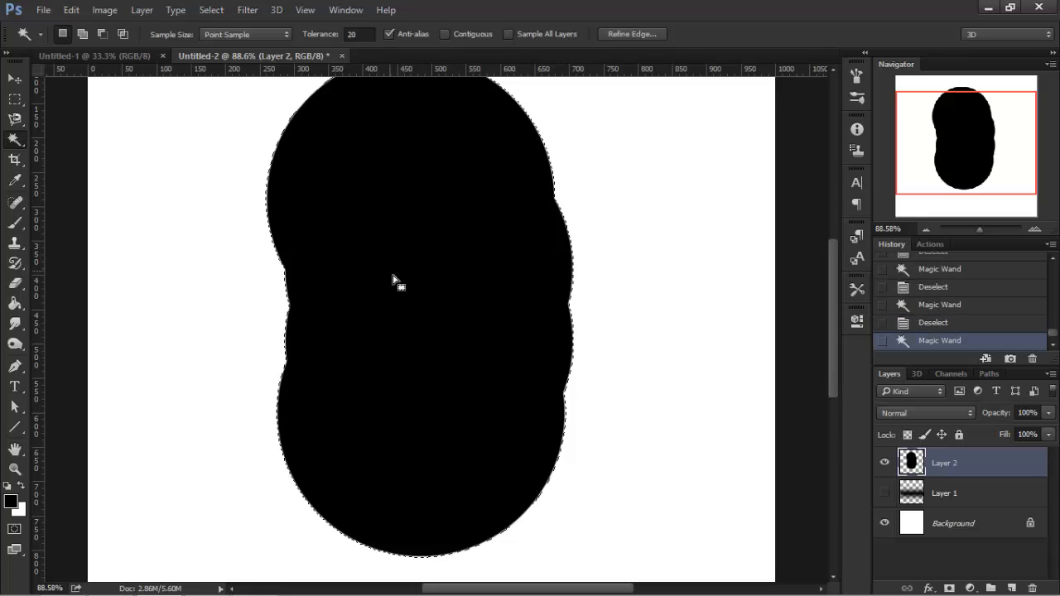
{"action": "key", "text": "ctrl+d"}
Browse the View menu's Screen Mode and Snap To options without changing anything.
{"action": "scroll", "coordinate": [389, 315], "scroll_direction": "down", "scroll_amount": 2}
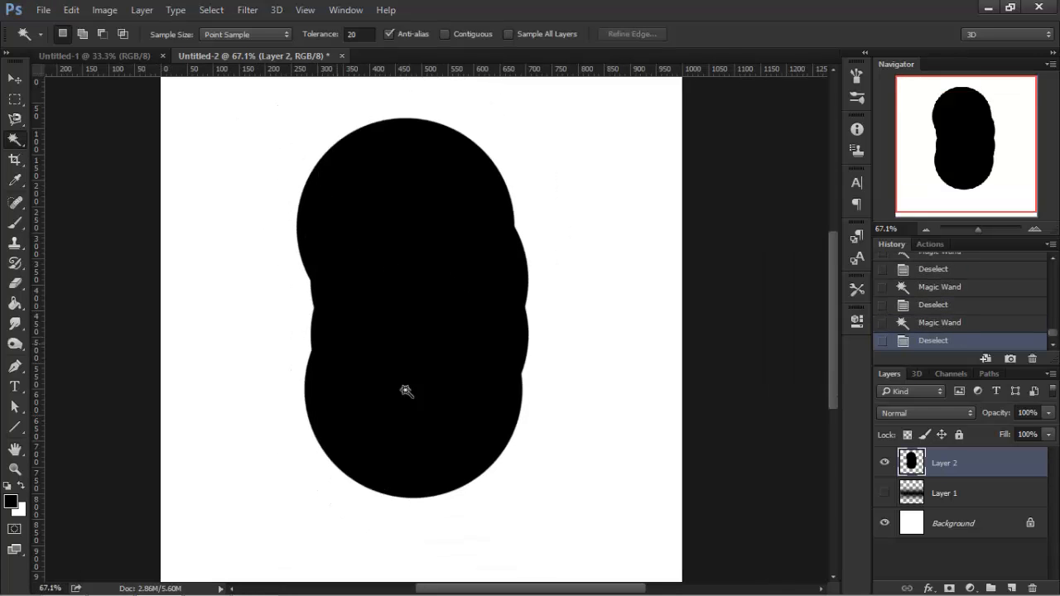
{"action": "left_click", "coordinate": [282, 325]}
{"action": "left_click", "coordinate": [305, 10]}
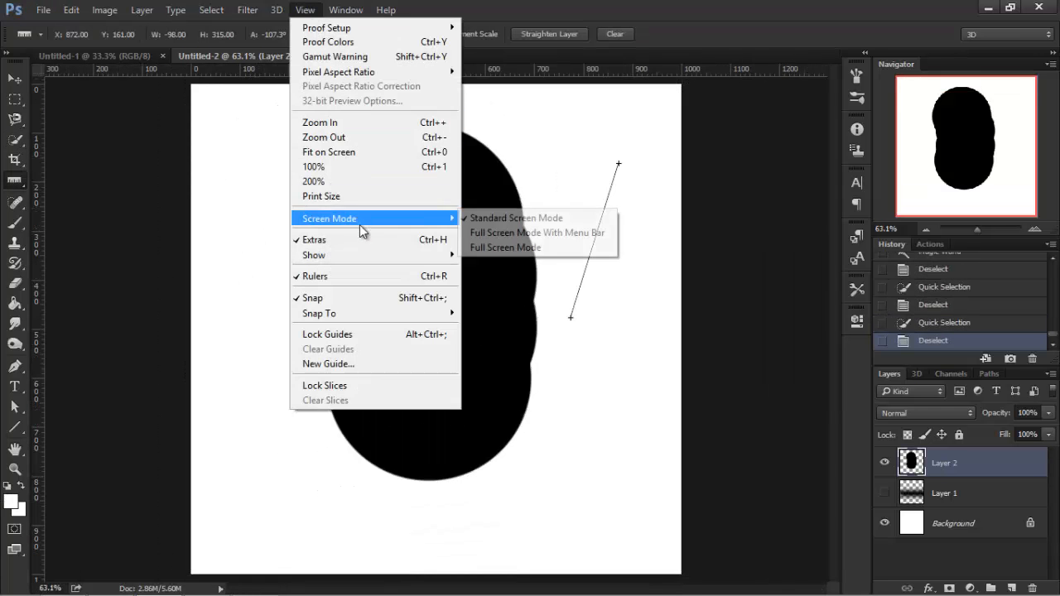
{"action": "mouse_move", "coordinate": [367, 257]}
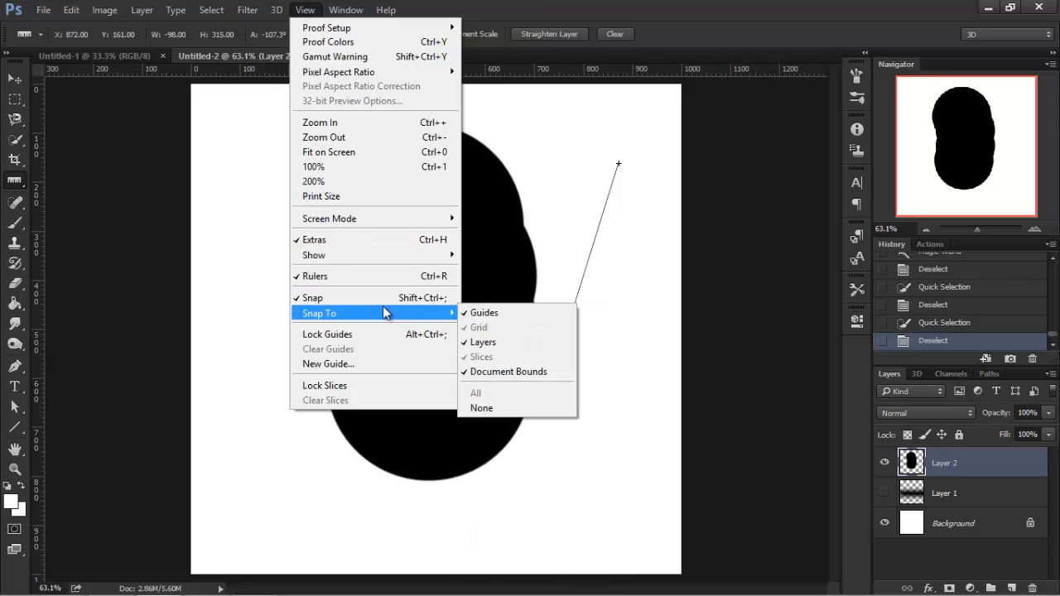
{"action": "left_click", "coordinate": [607, 7]}
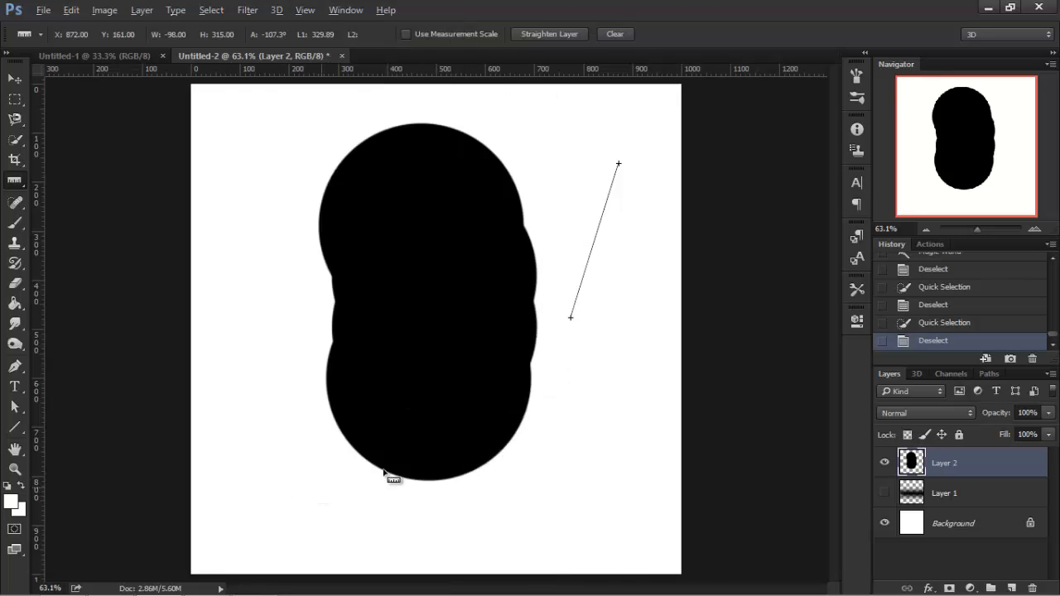
{"action": "key", "text": "ctrl+plus"}
{"action": "key", "text": "ctrl+minus"}
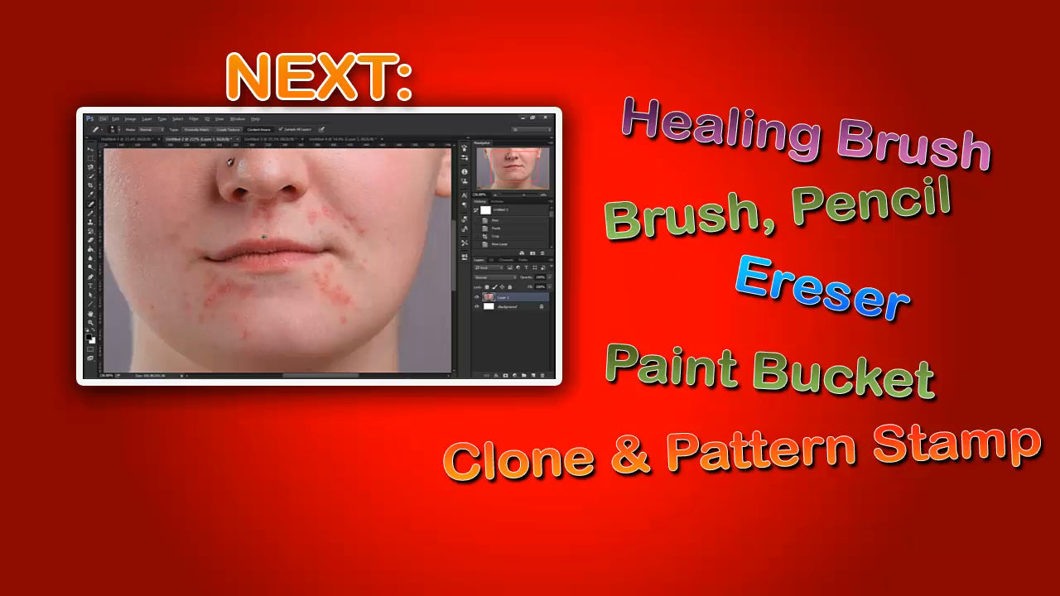